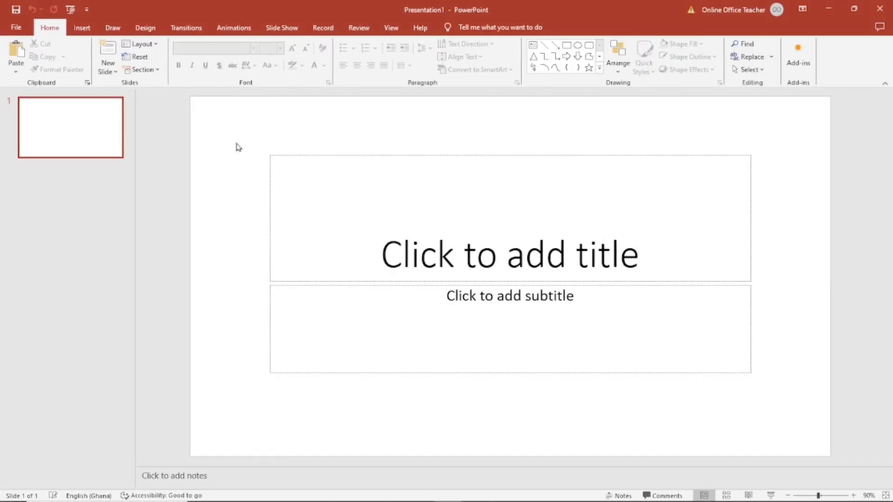
Switch the slide to the Blank layout from the Layout gallery
click(142, 45)
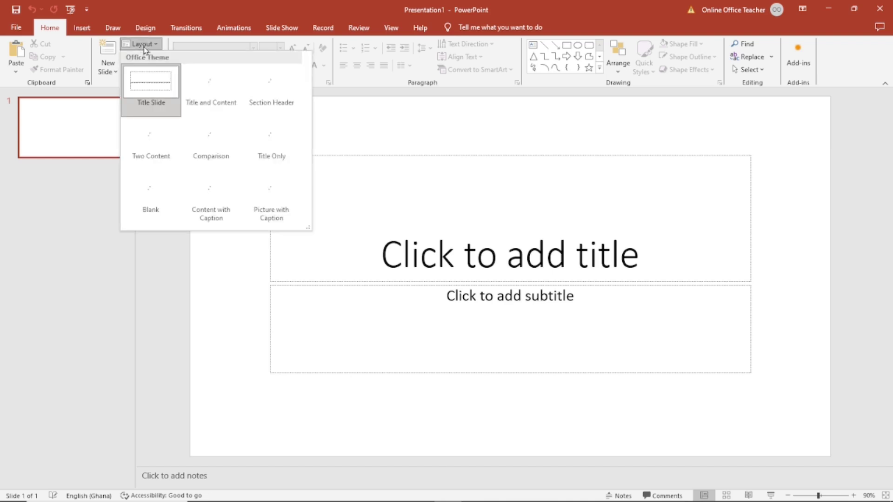
click(151, 199)
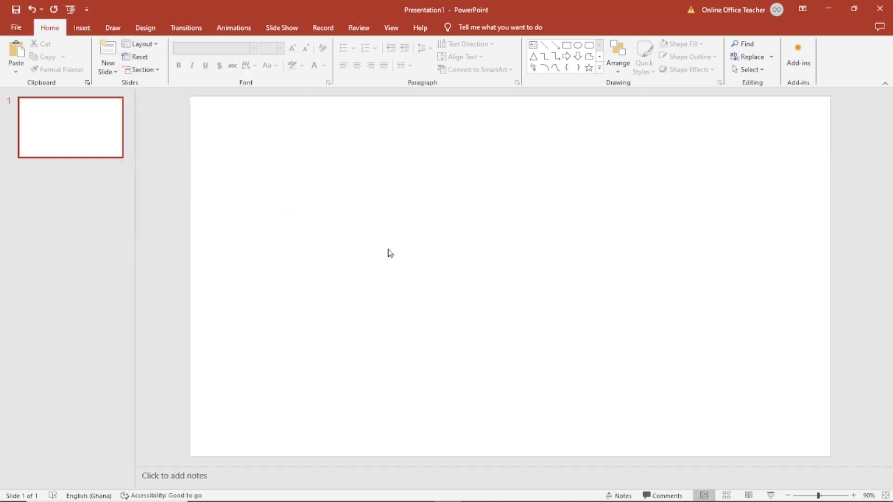
Set a custom slide size of A4 Paper in portrait orientation, maximizing the content
click(145, 28)
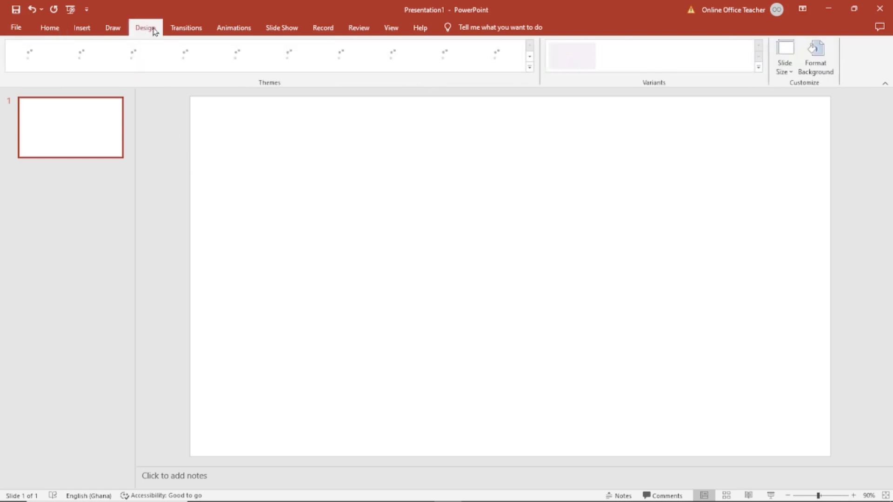
click(786, 66)
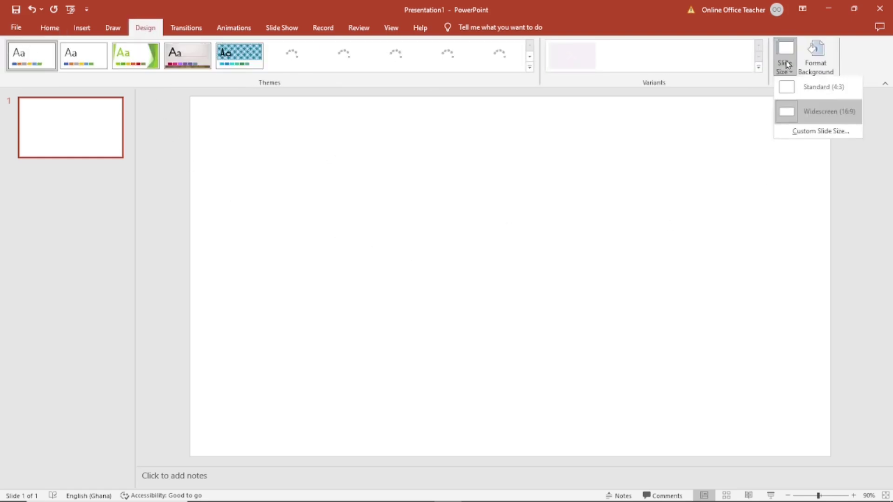
click(821, 135)
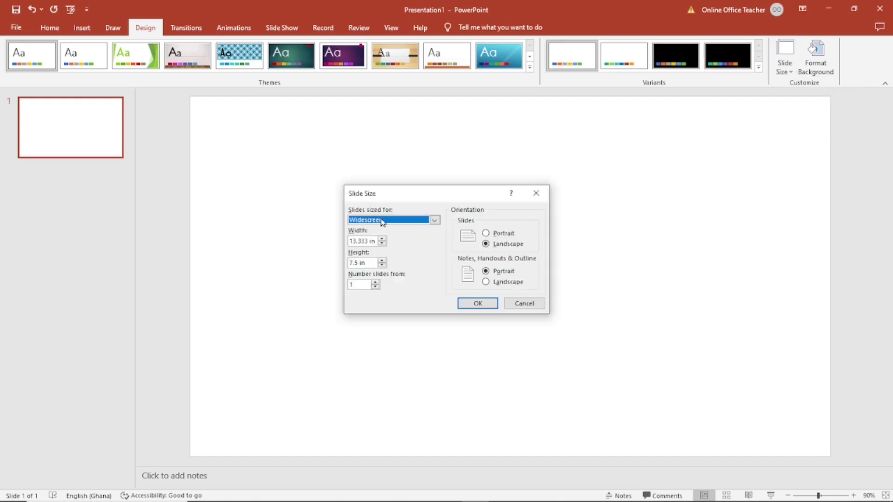
click(415, 225)
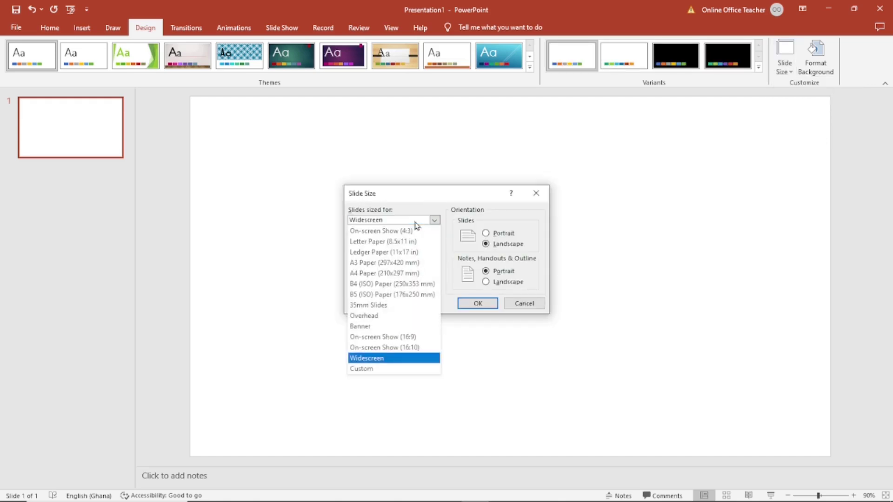
click(379, 276)
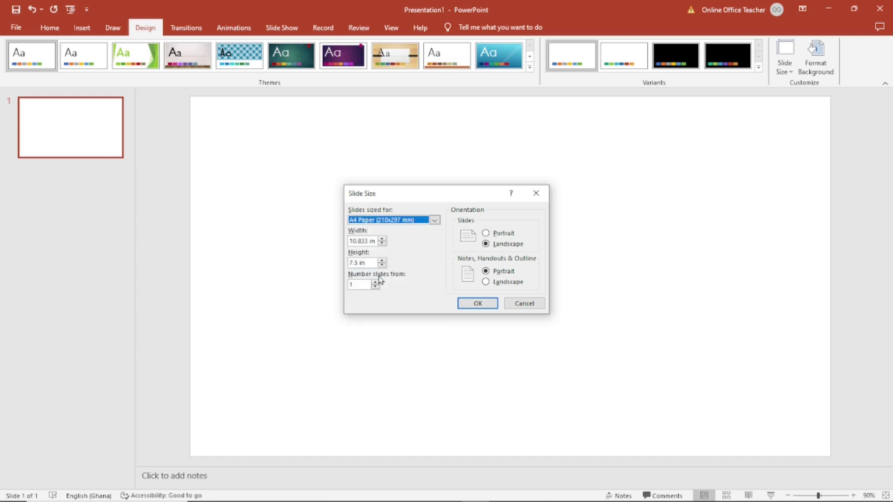
click(505, 234)
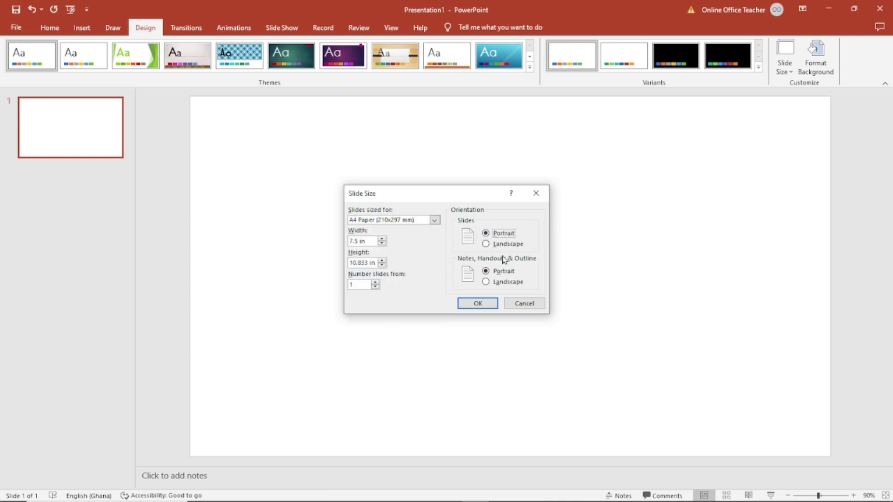
click(478, 305)
click(462, 329)
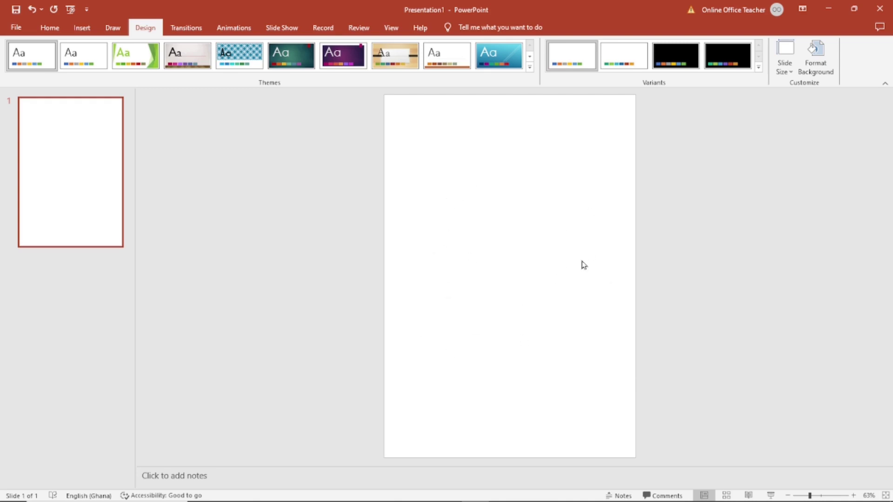
click(82, 29)
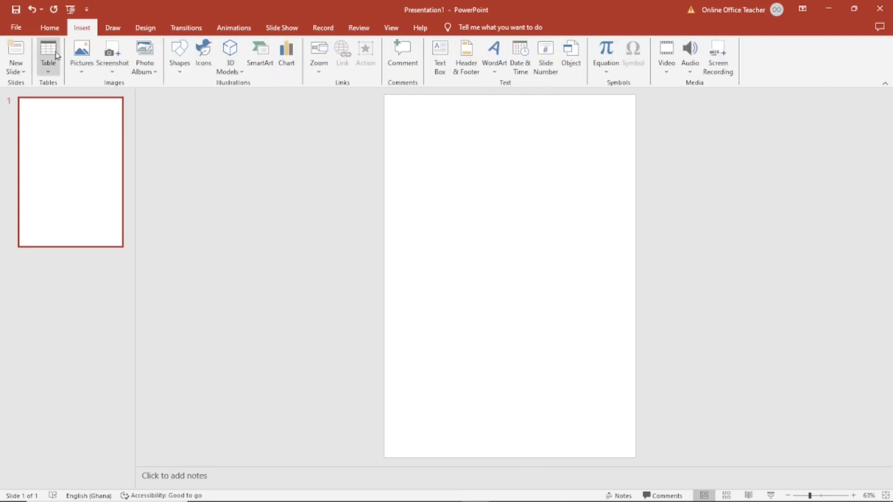
click(179, 58)
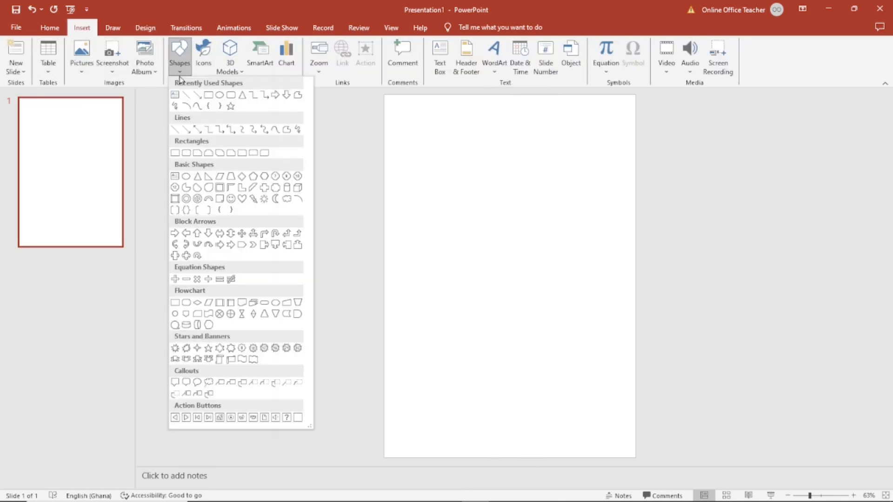
click(175, 154)
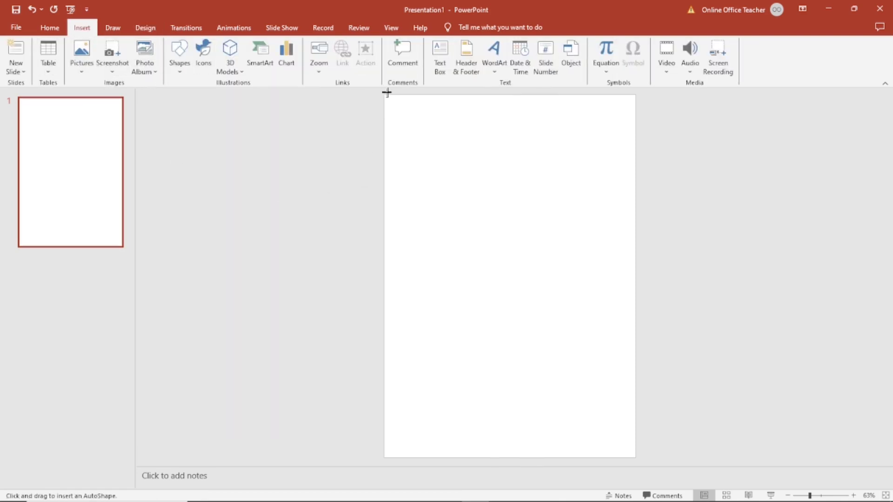
drag(384, 97, 637, 459)
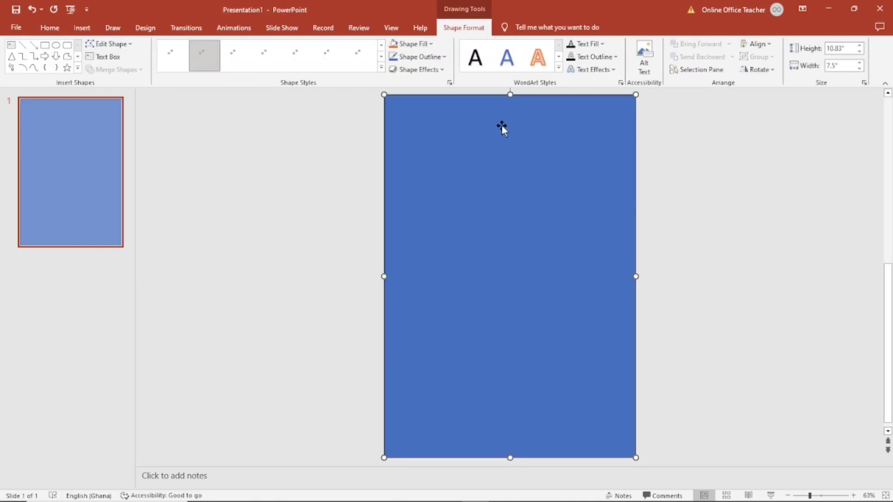
click(413, 43)
click(421, 130)
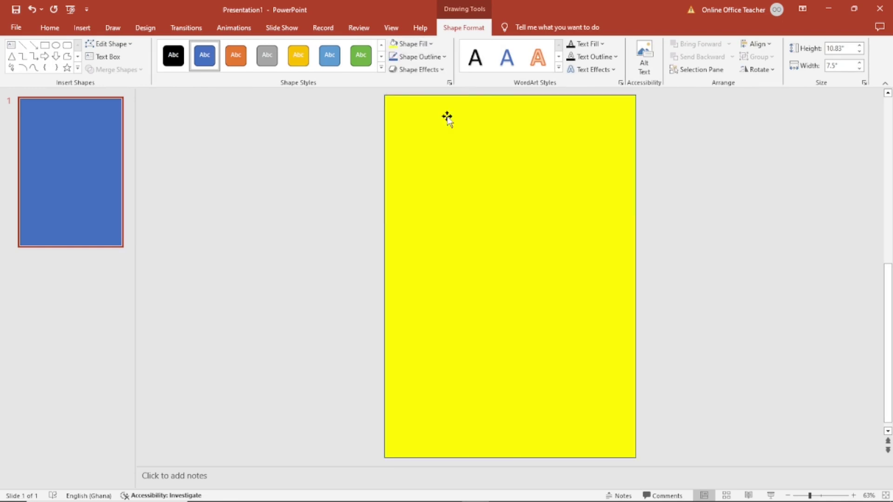
click(413, 44)
click(462, 108)
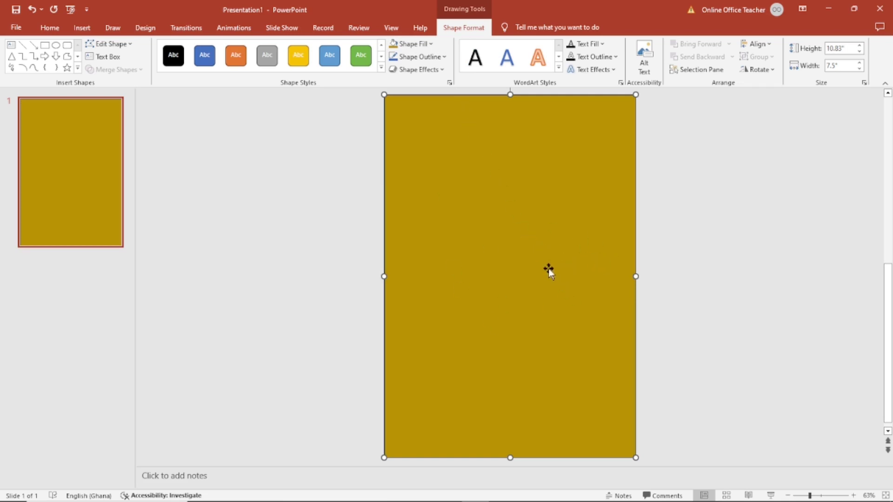
key(Delete)
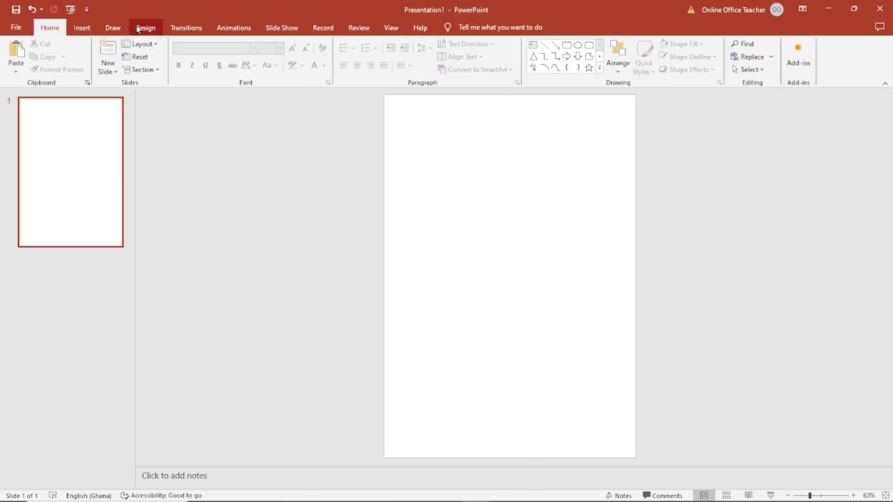
Give the slide background a solid fill of dark navy chosen from the Standard colours hexagon
click(138, 30)
click(822, 63)
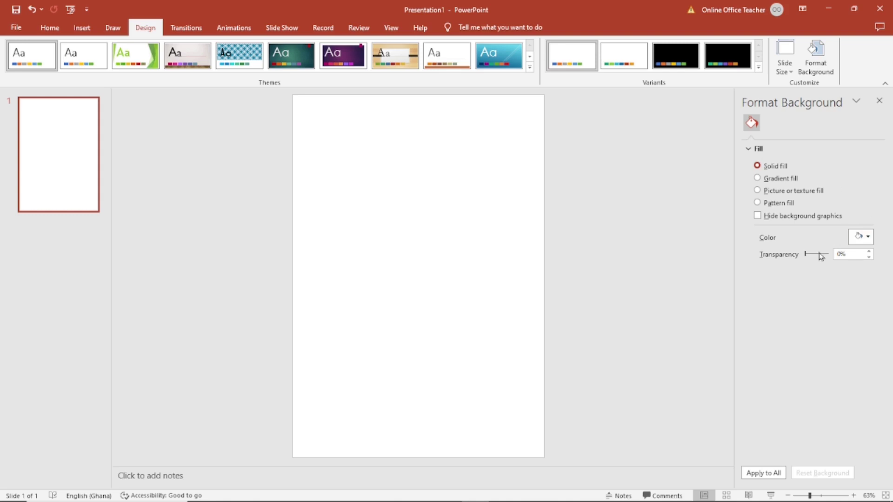
click(863, 238)
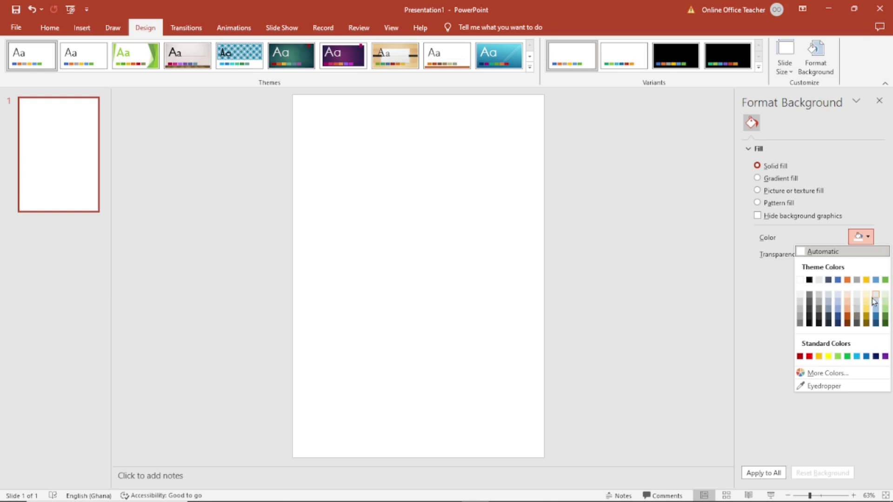
click(839, 323)
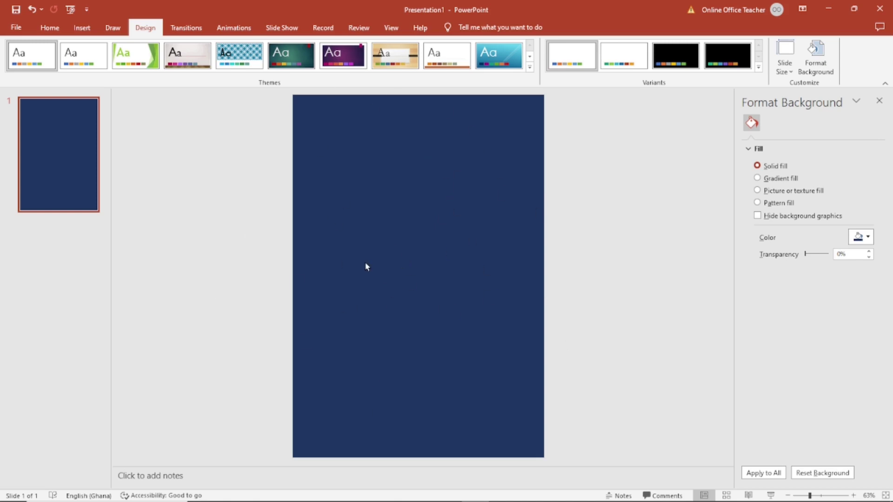
click(861, 237)
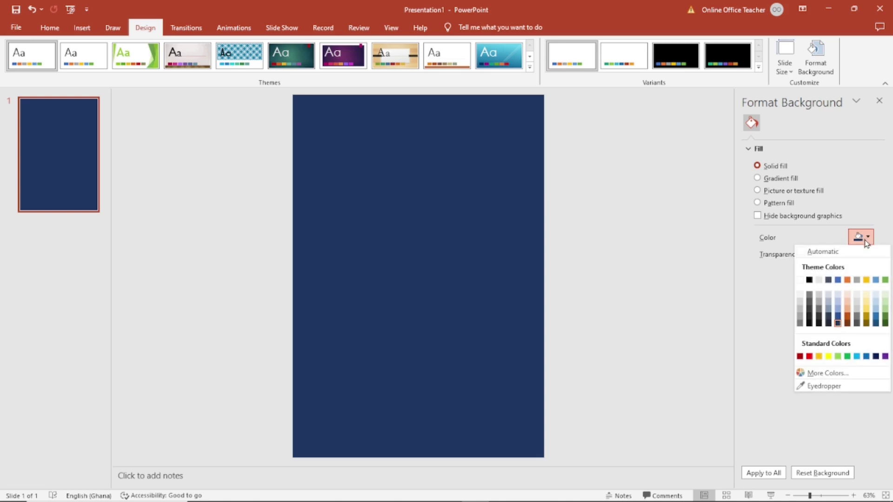
click(826, 374)
click(376, 158)
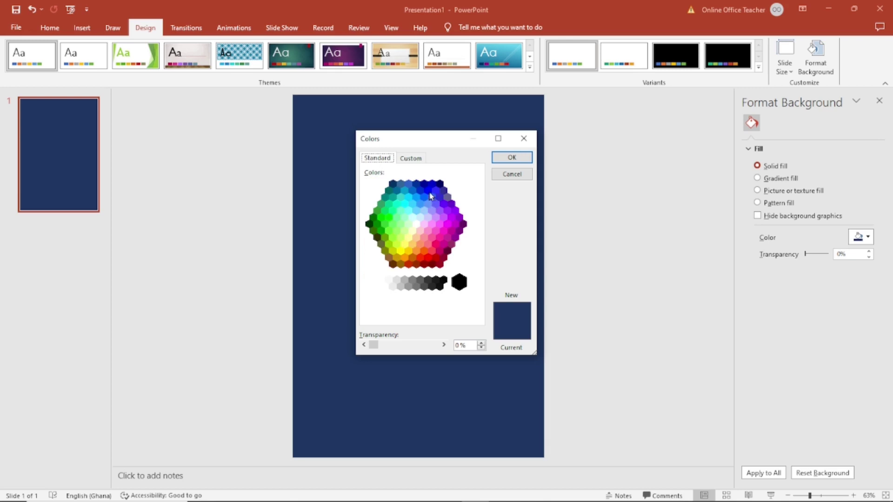
click(424, 185)
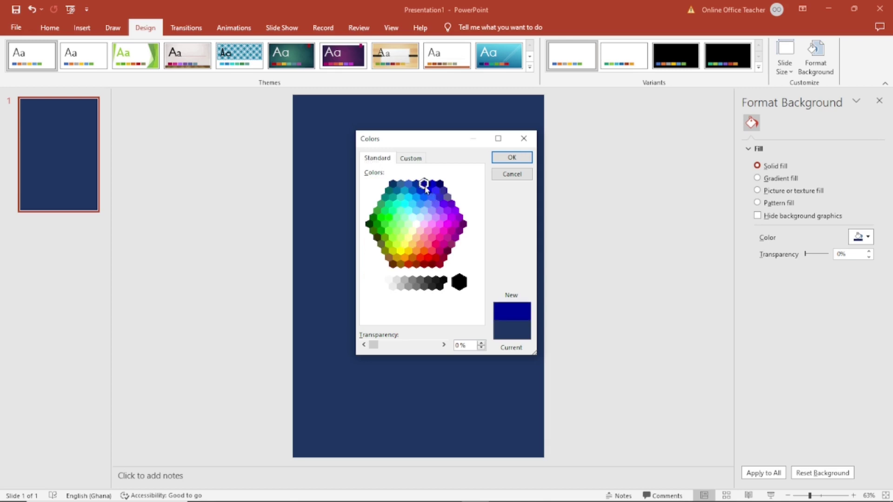
click(417, 185)
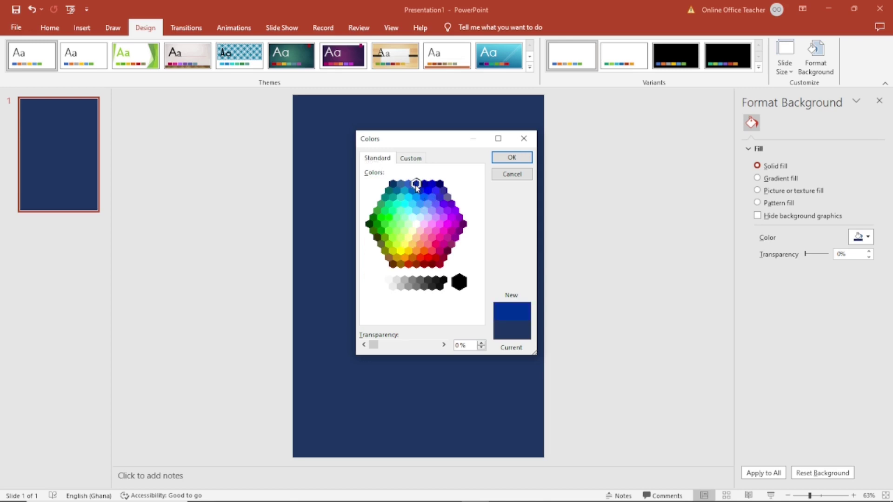
click(439, 186)
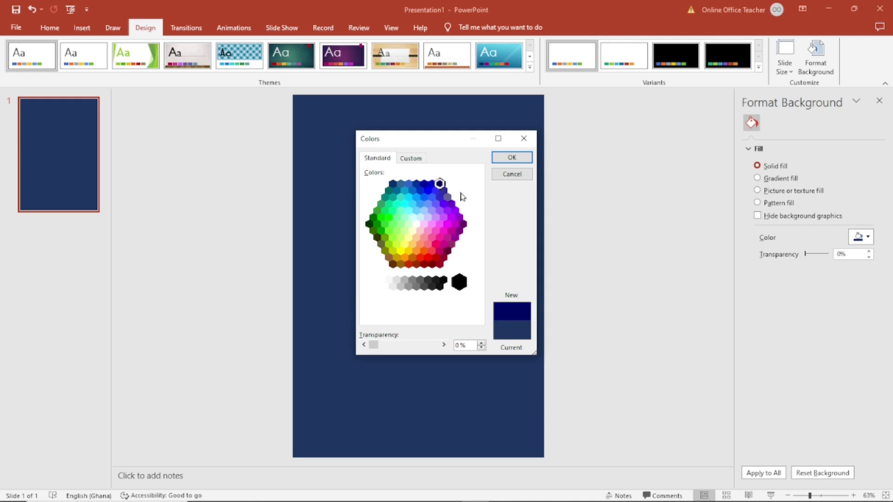
click(513, 158)
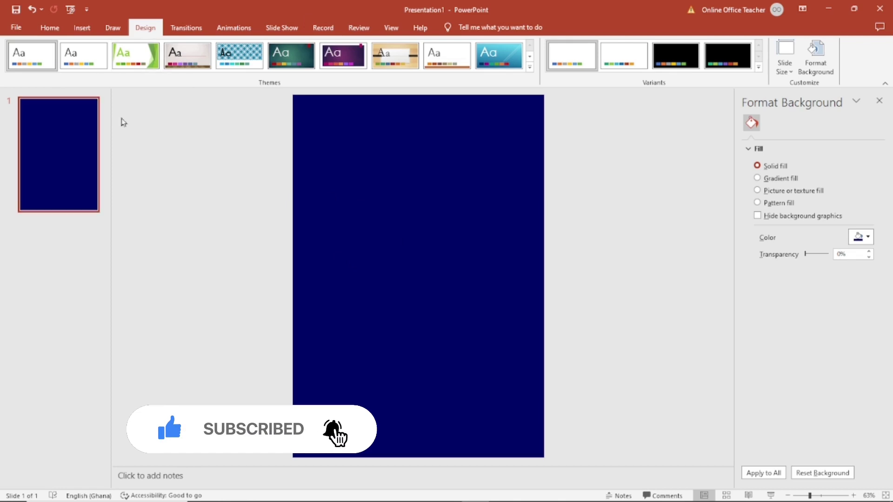
click(83, 32)
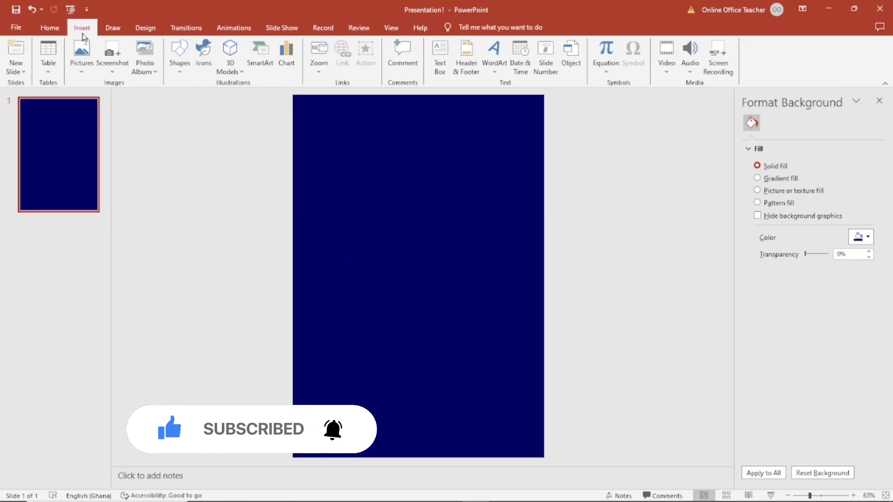
Draw a flowchart card shape across the upper area of the slide
click(181, 64)
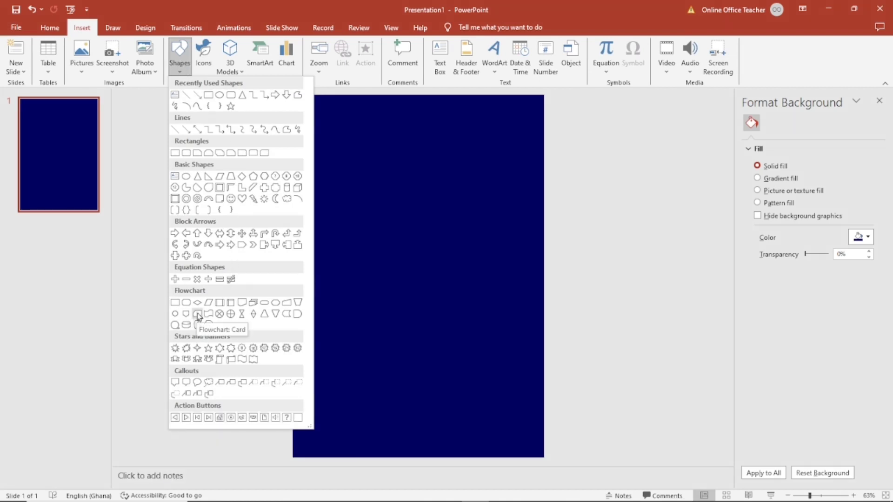
click(198, 315)
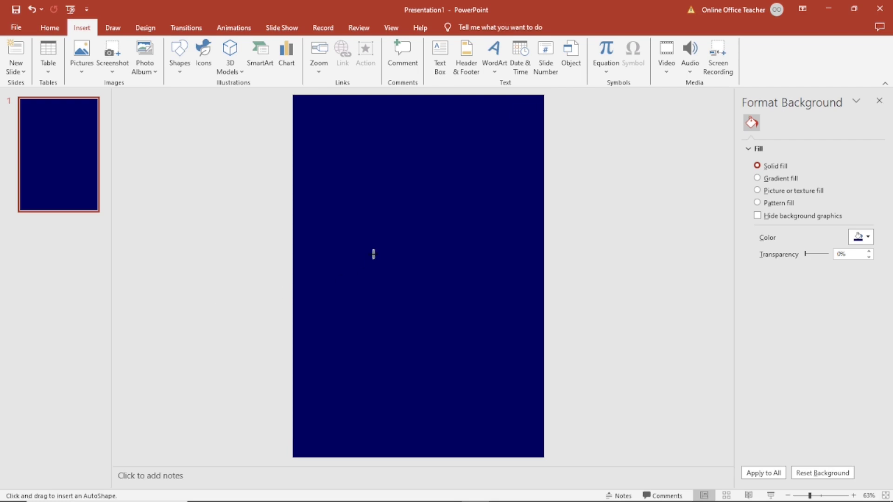
drag(340, 178, 516, 309)
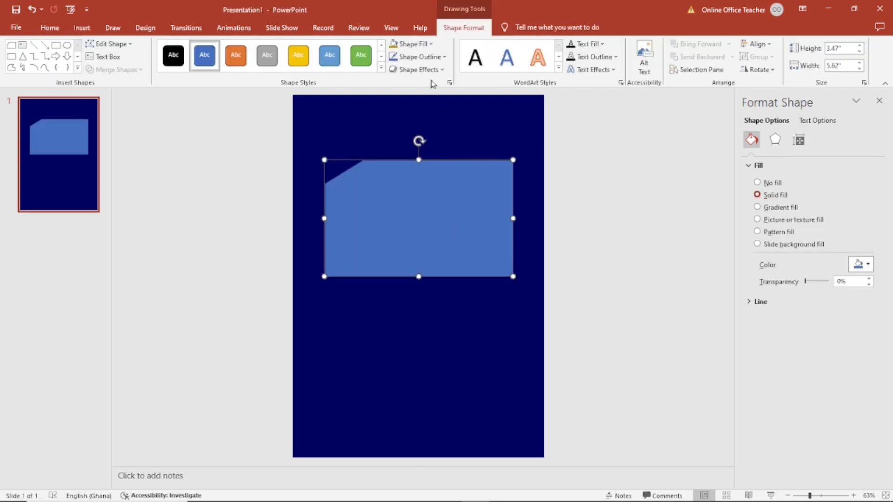
Fill the card shape with the hallway photo from the Downloads folder
click(416, 45)
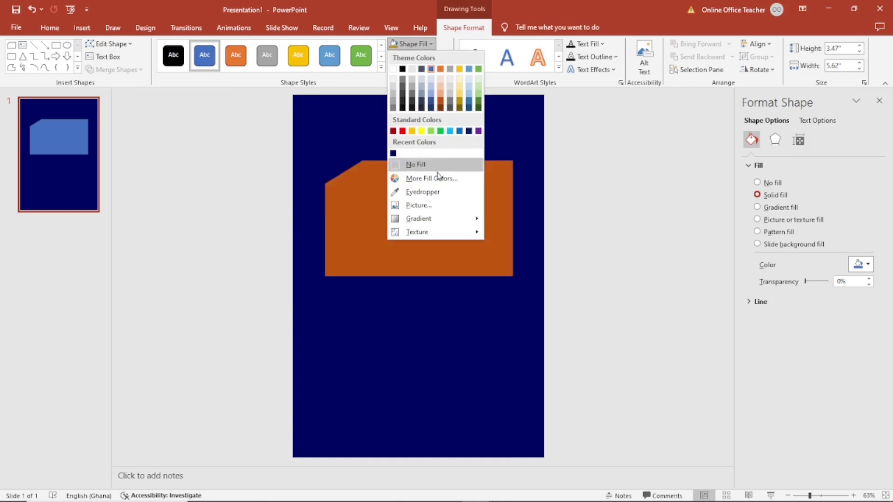
click(439, 210)
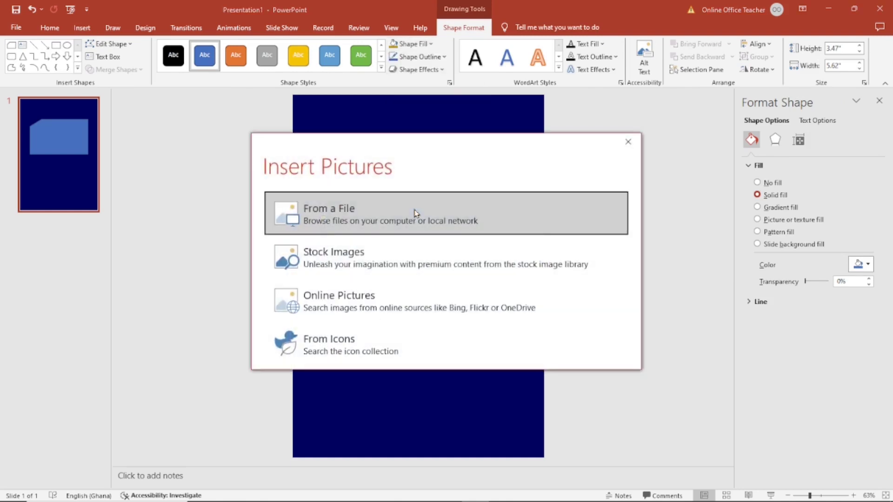
click(348, 212)
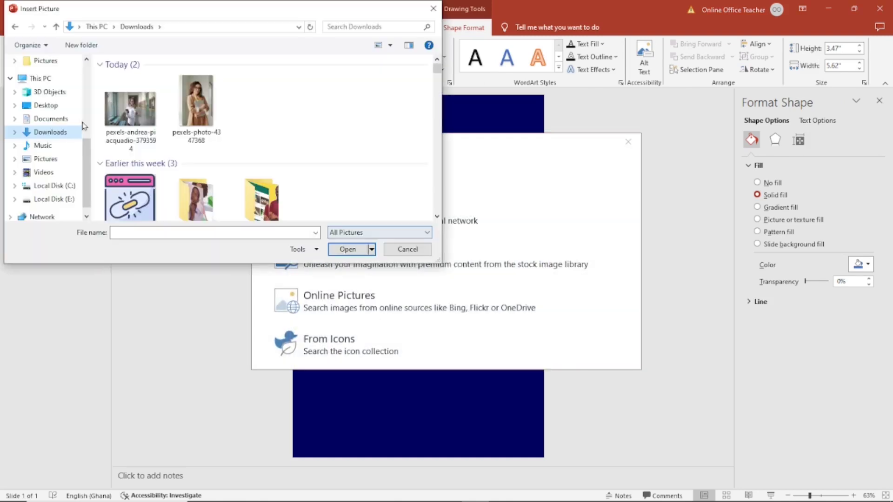
click(129, 122)
click(342, 250)
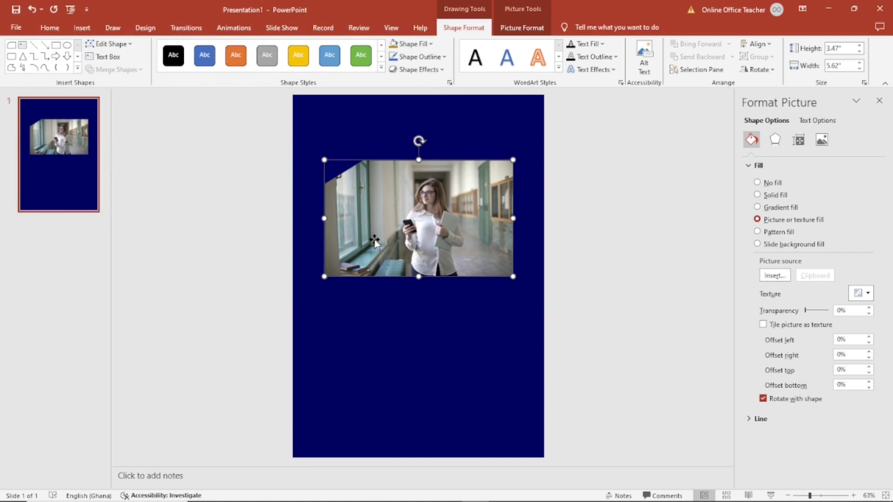
key(ctrl+z)
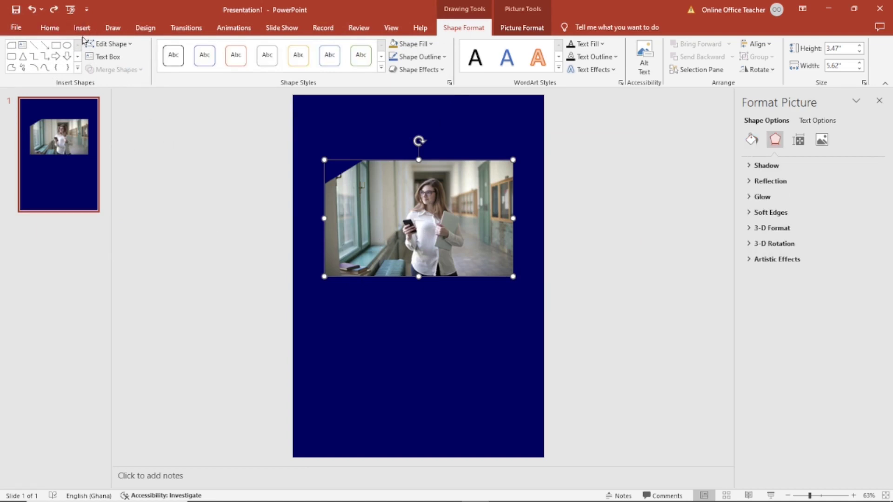
Add a text box reading DIGITAL below the photo
click(82, 28)
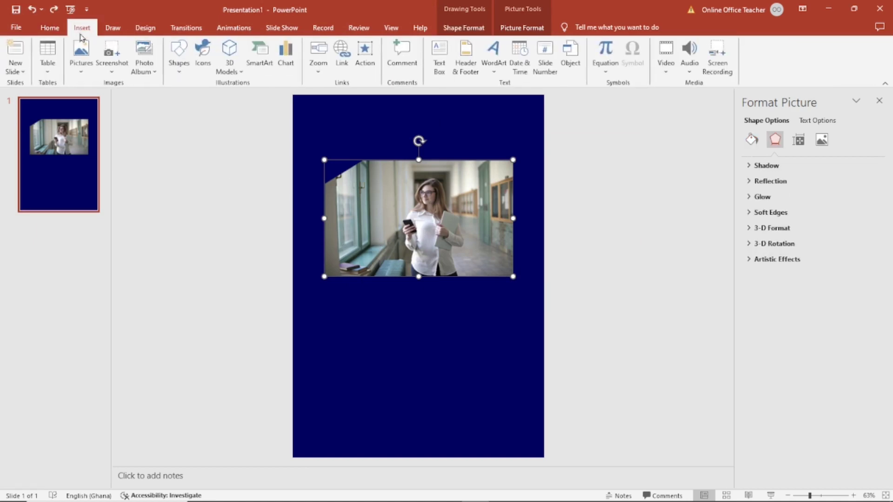
click(439, 62)
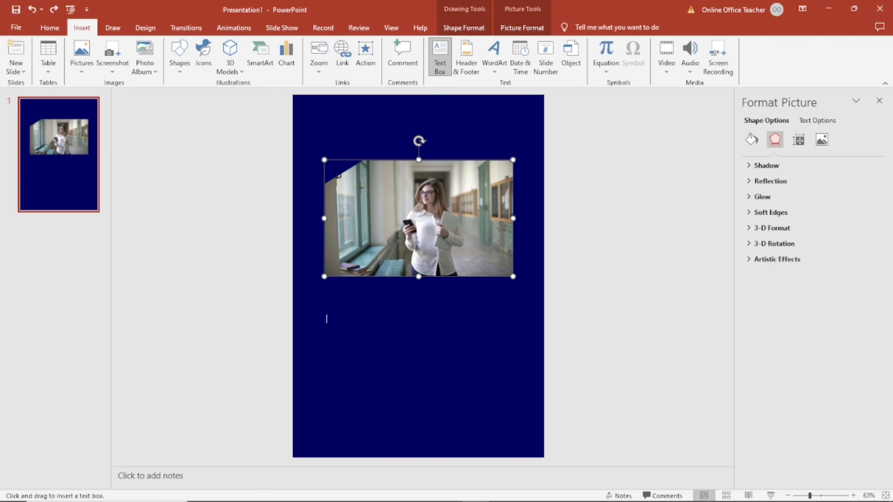
drag(326, 319, 418, 339)
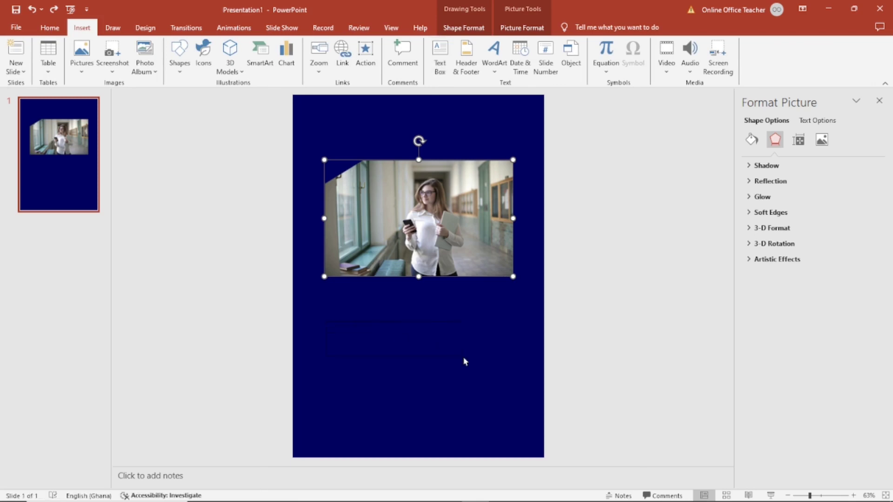
drag(465, 361, 460, 355)
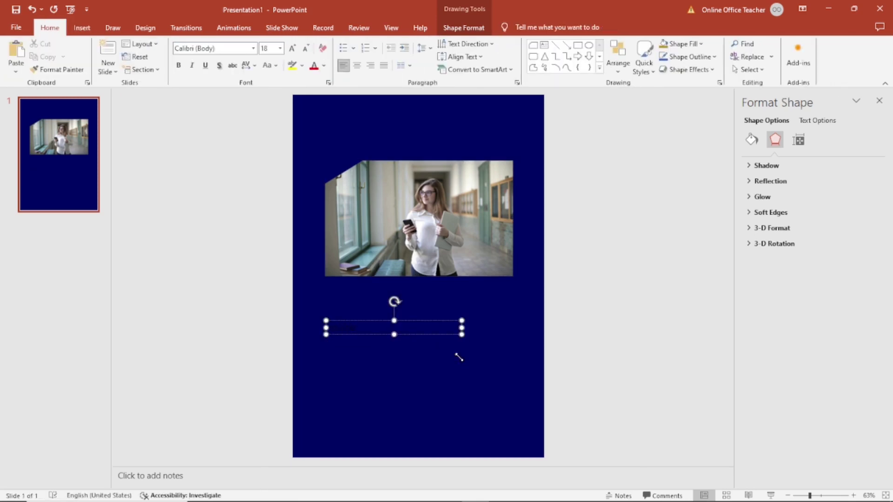
key(Escape)
Set DIGITAL to Arial Rounded MT Bold at 66 pt and move it up under the photo
click(254, 50)
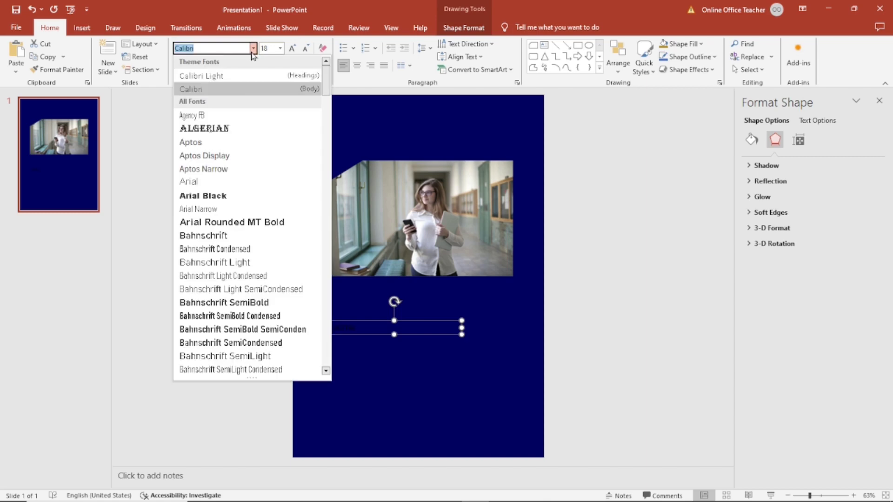
click(238, 226)
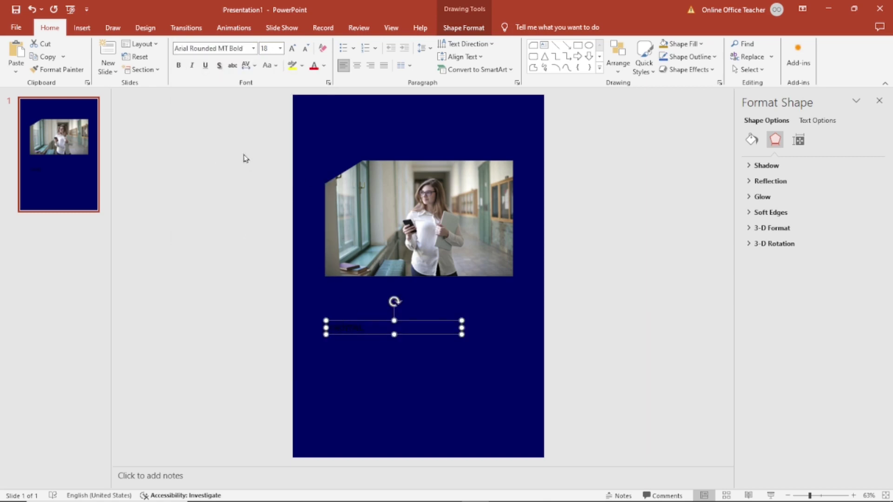
click(292, 52)
click(292, 52)
click(292, 52)
click(293, 52)
click(292, 53)
click(292, 52)
click(292, 51)
click(292, 51)
click(292, 51)
click(292, 51)
click(292, 52)
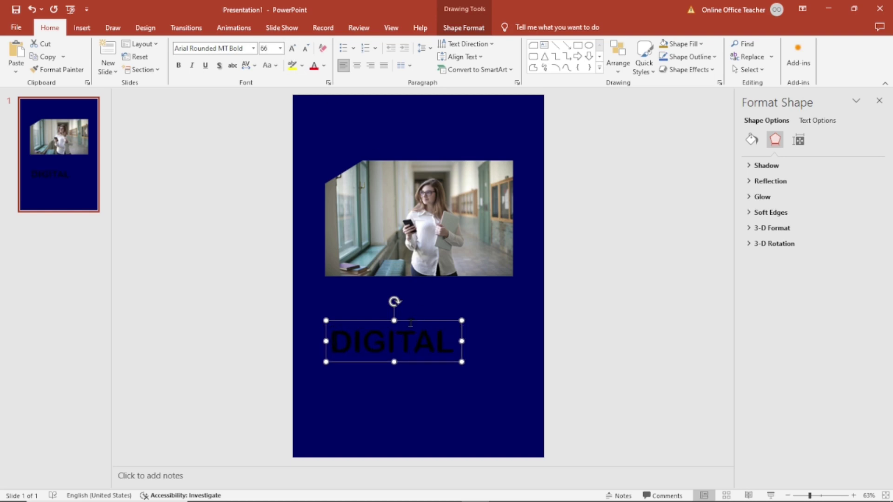
drag(410, 317, 400, 283)
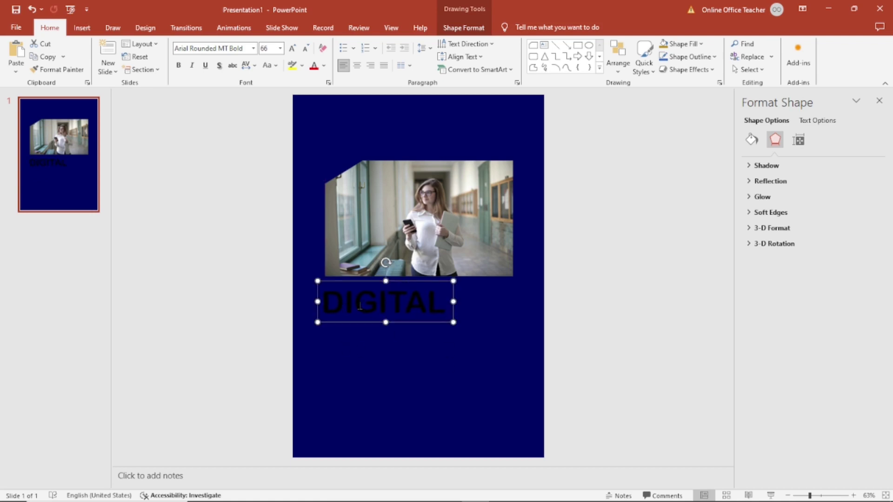
click(325, 67)
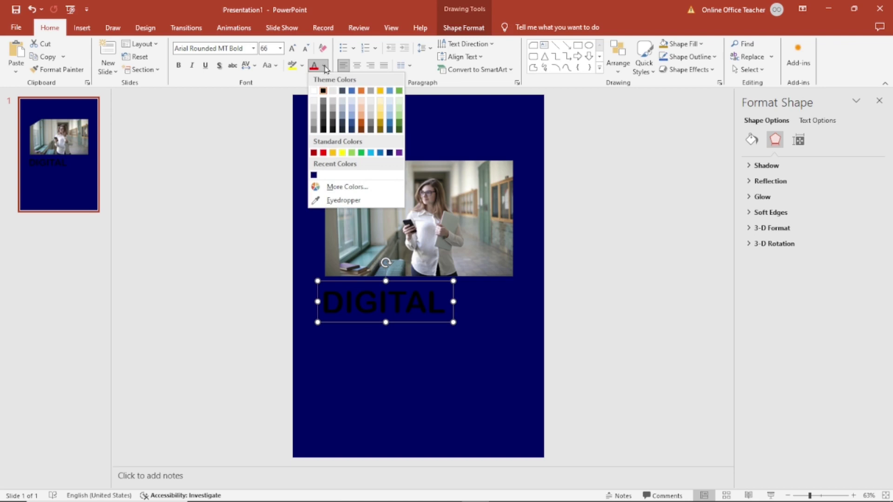
Colour the DIGITAL text orange using a Standard-tab hexagon in More Colors
click(335, 189)
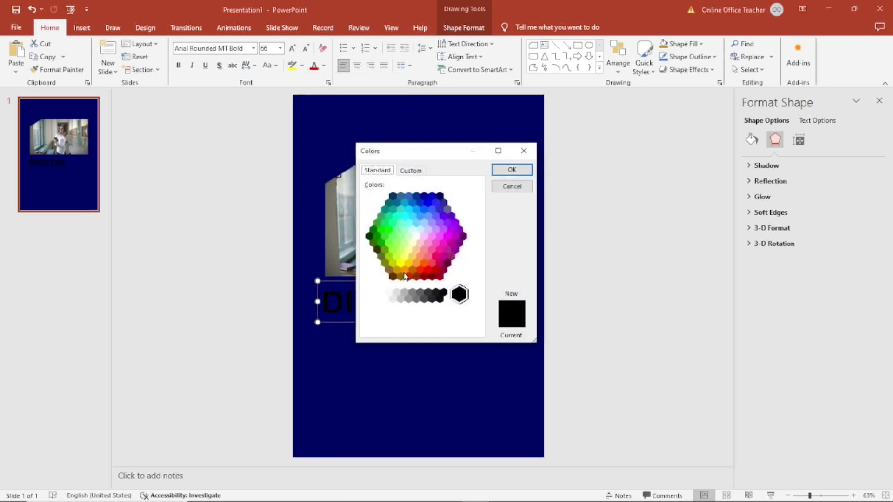
click(405, 270)
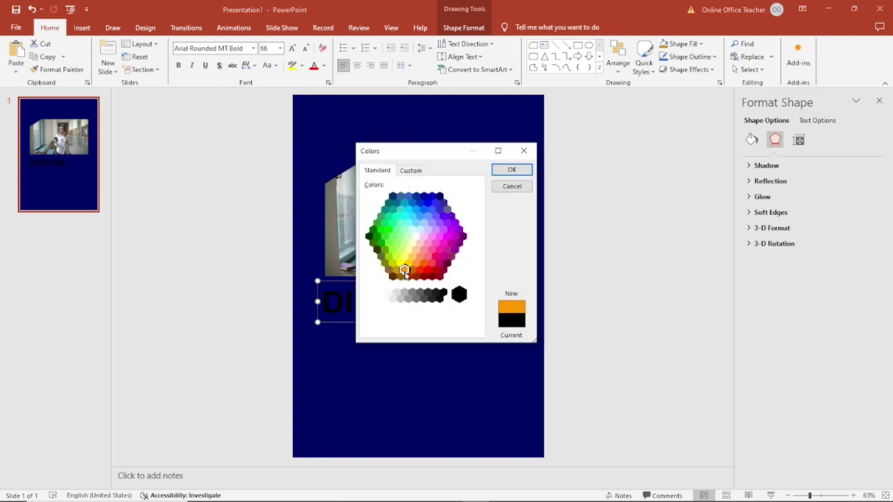
click(512, 170)
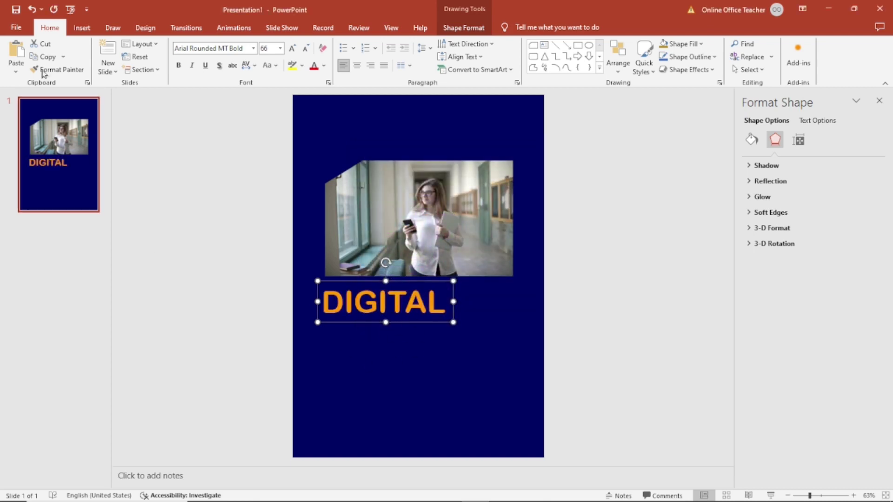
click(12, 50)
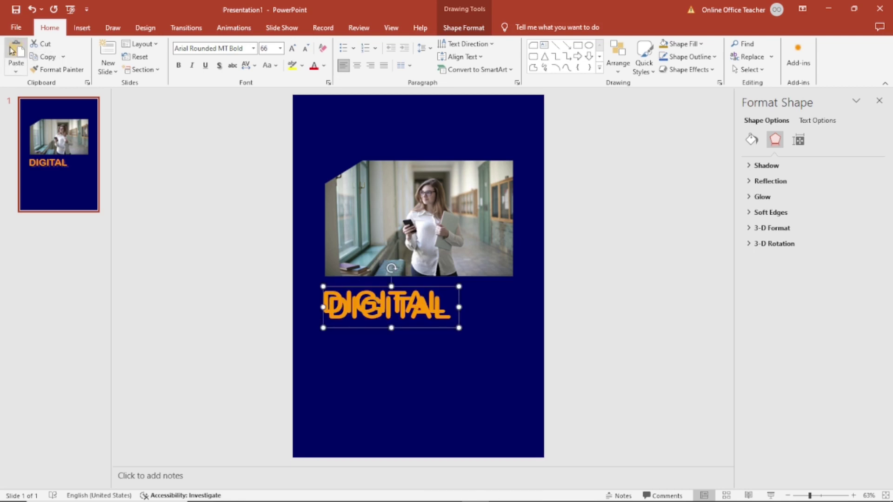
Move the pasted copy below DIGITAL, change its word to MARKETING and widen the box
drag(407, 328, 402, 355)
click(374, 332)
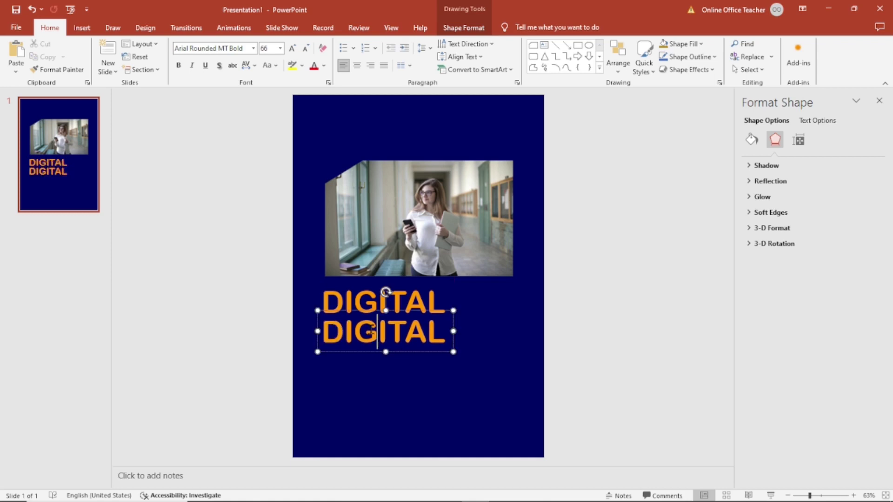
double_click(372, 331)
text(MARKETING)
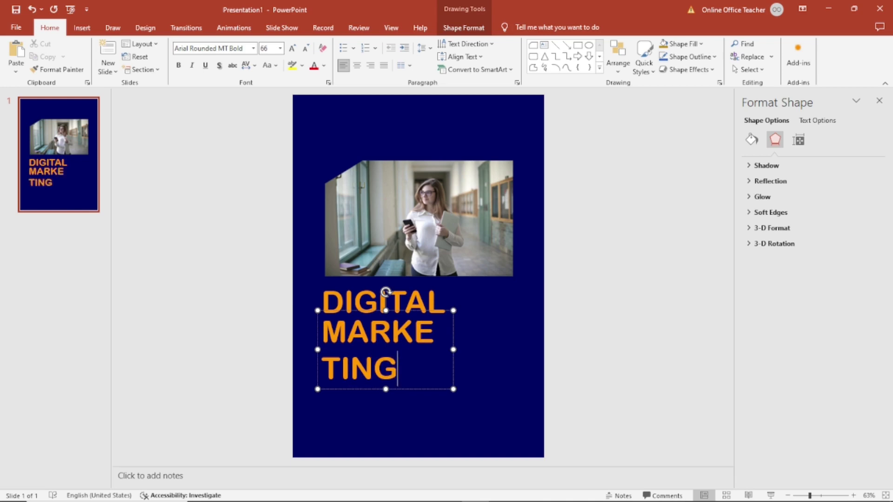
drag(450, 350, 501, 350)
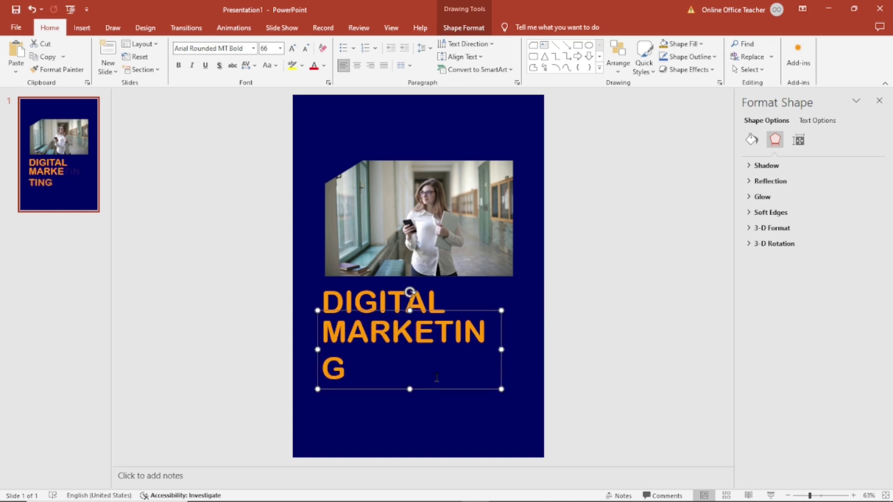
Shrink MARKETING to 44 pt and make its text white
click(305, 50)
click(305, 49)
click(305, 50)
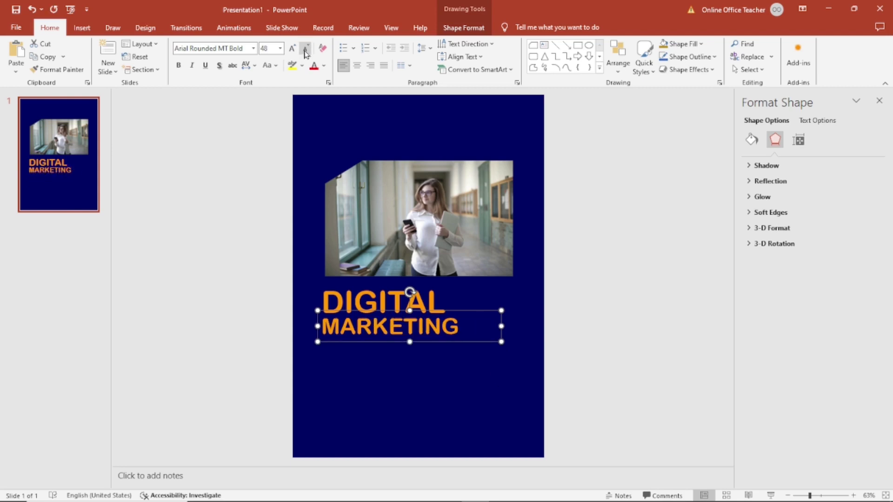
click(305, 50)
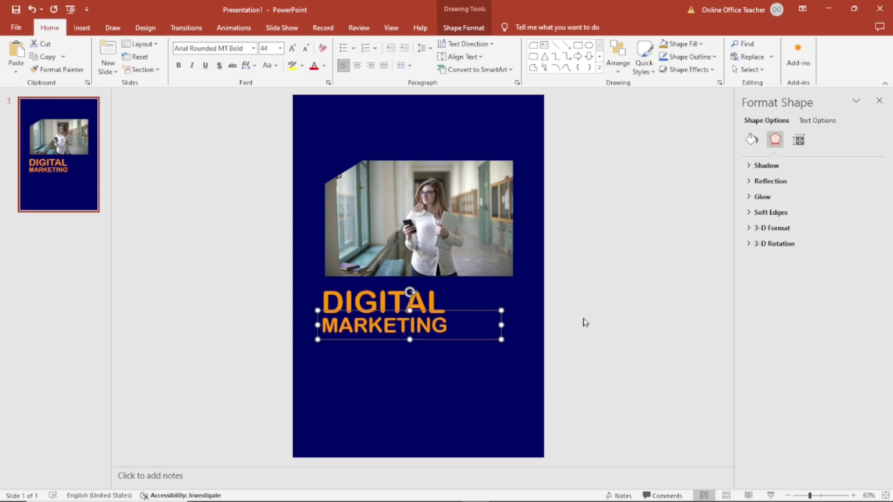
click(585, 321)
click(400, 328)
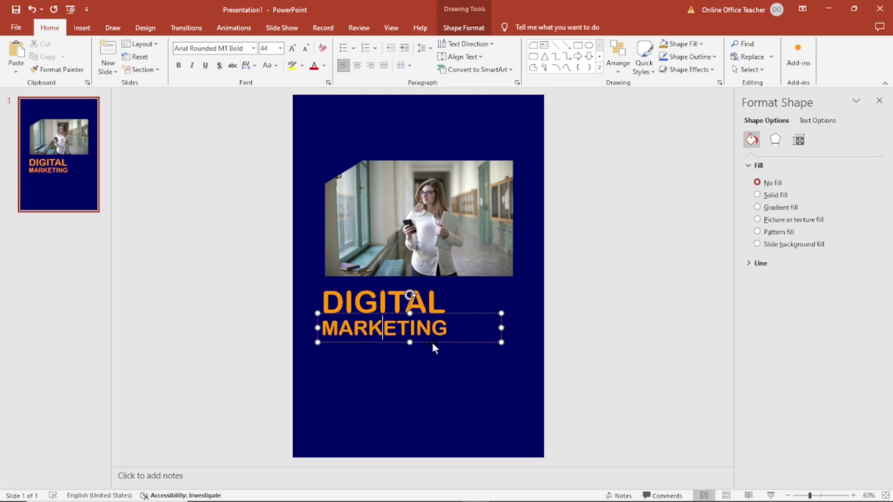
click(324, 65)
click(315, 92)
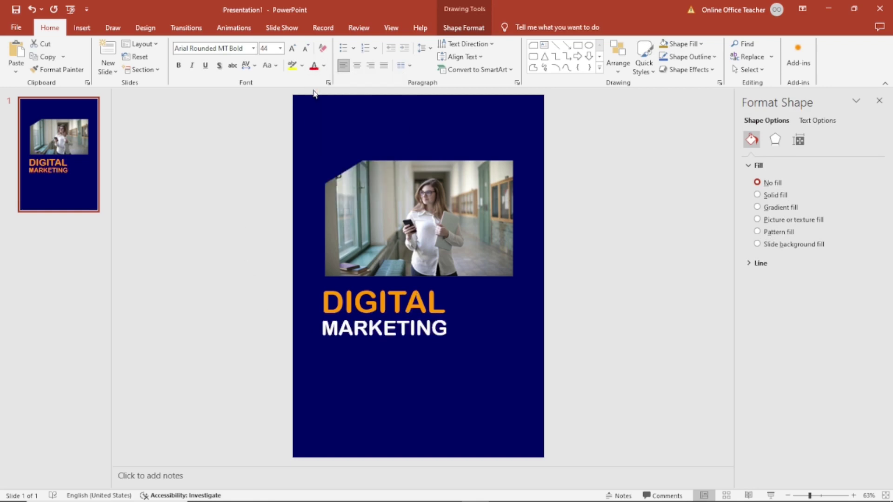
click(558, 255)
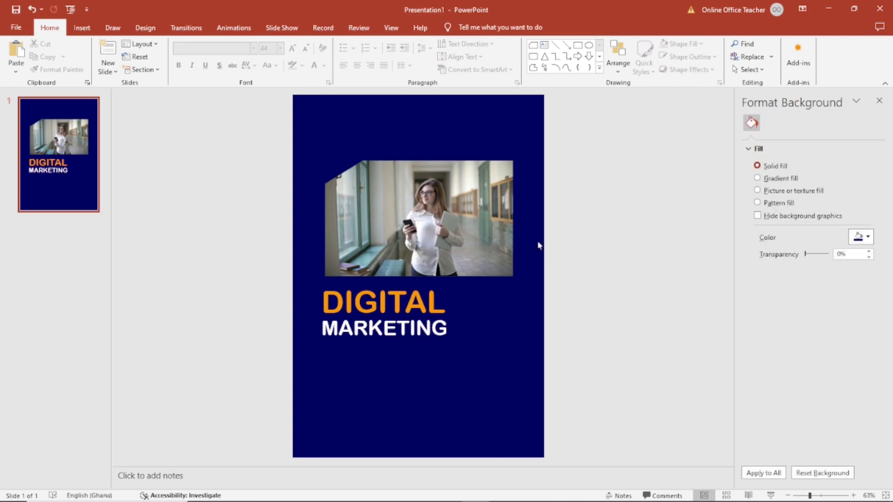
Add a new text box below MARKETING containing the tagline text
click(82, 28)
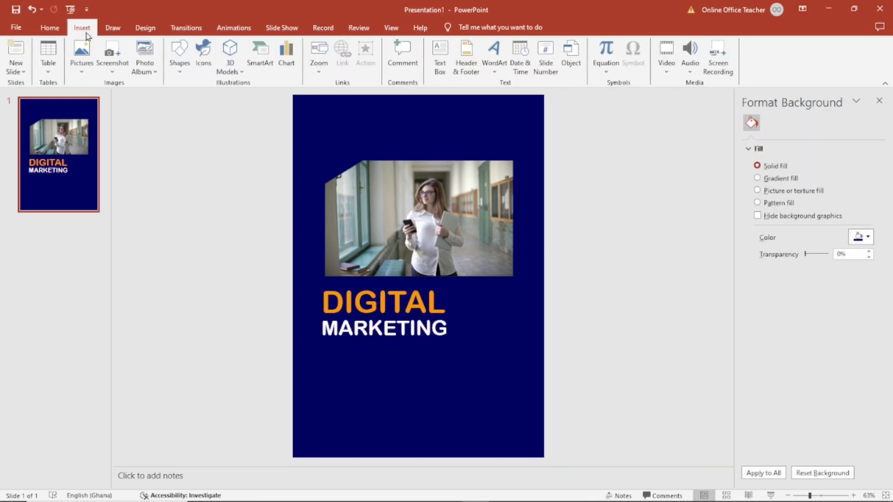
click(440, 60)
drag(323, 355, 360, 390)
drag(441, 397, 444, 400)
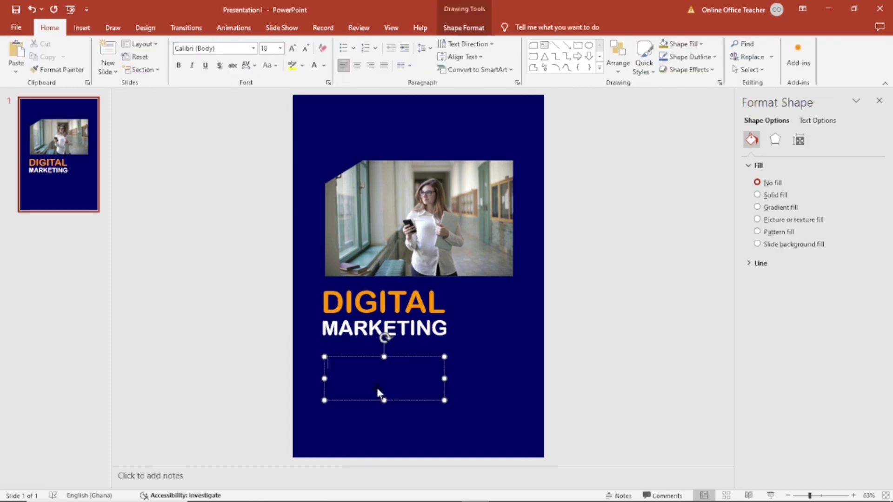
text(Learn)
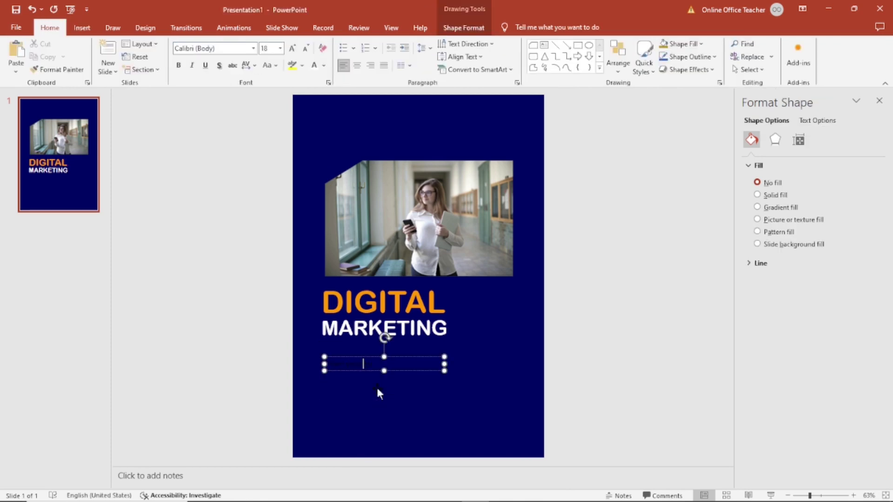
text( online today)
Set the tagline's font size to 30 pt
click(419, 370)
click(292, 48)
click(292, 48)
click(291, 48)
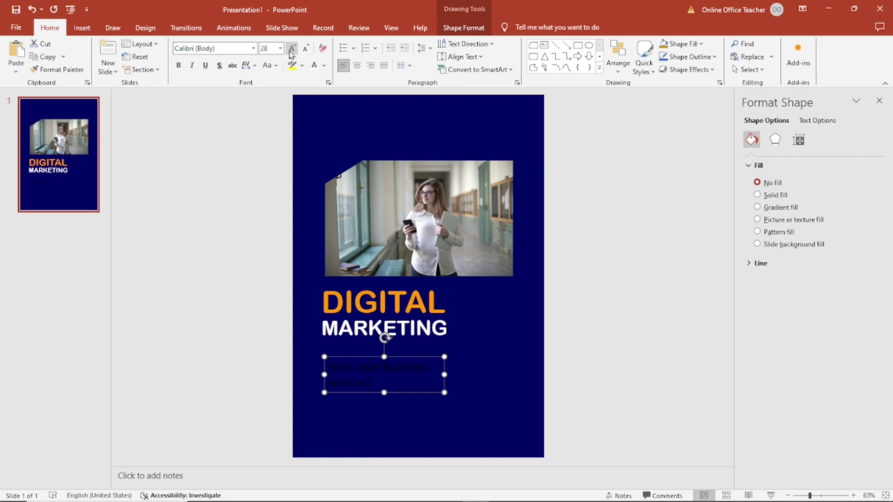
click(292, 48)
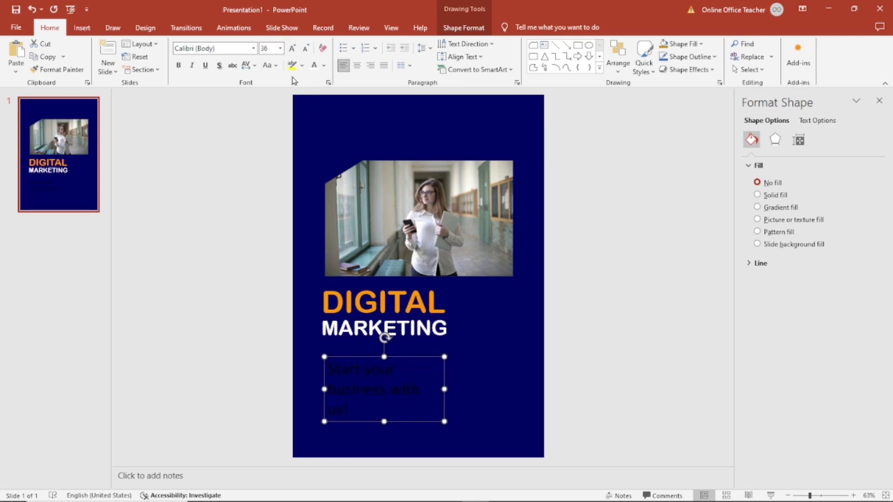
click(305, 49)
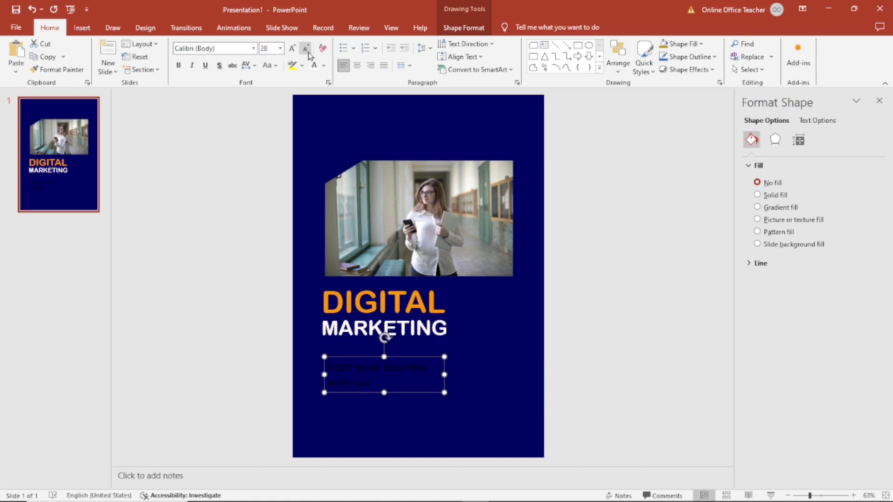
click(271, 47)
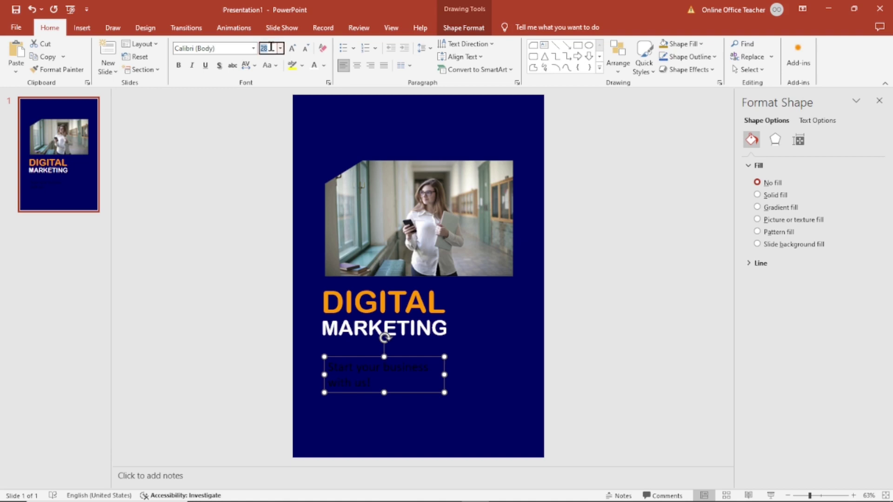
text(30)
key(Return)
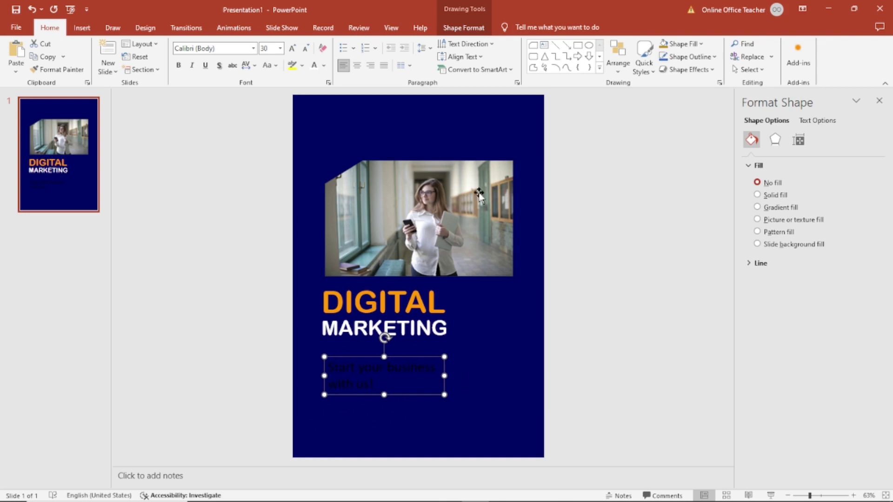
click(467, 29)
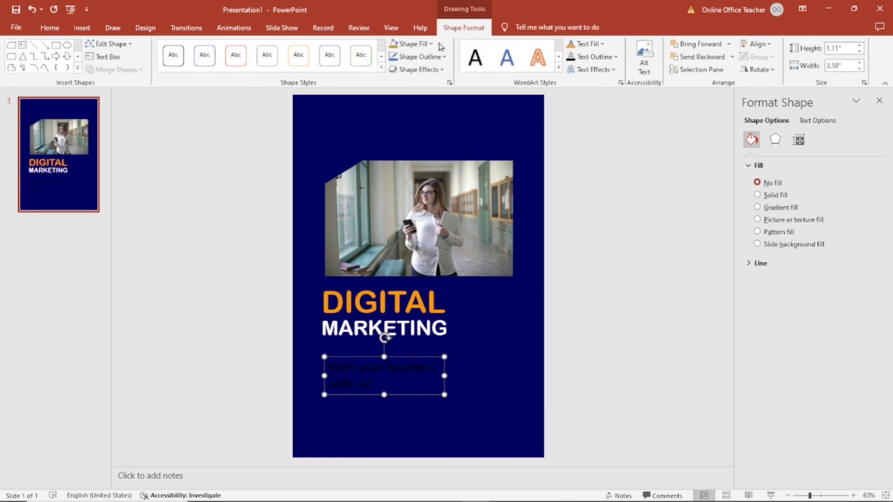
Fill the tagline box with the recent orange colour
click(417, 45)
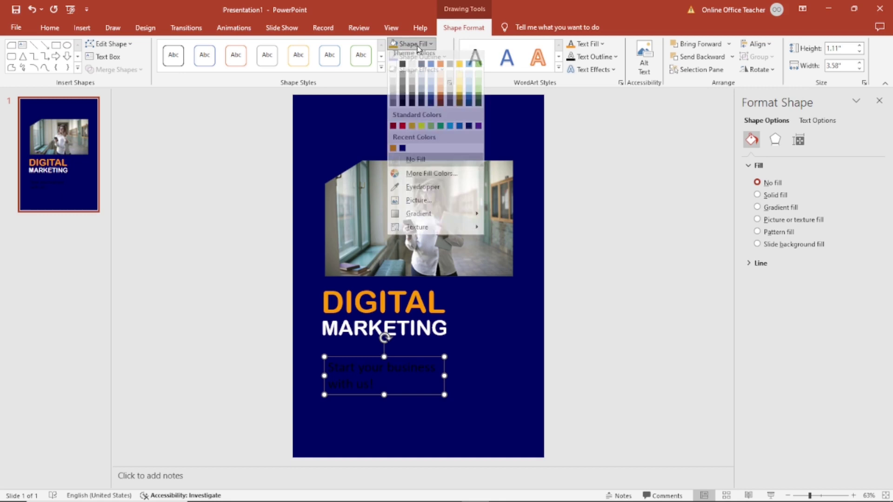
click(393, 153)
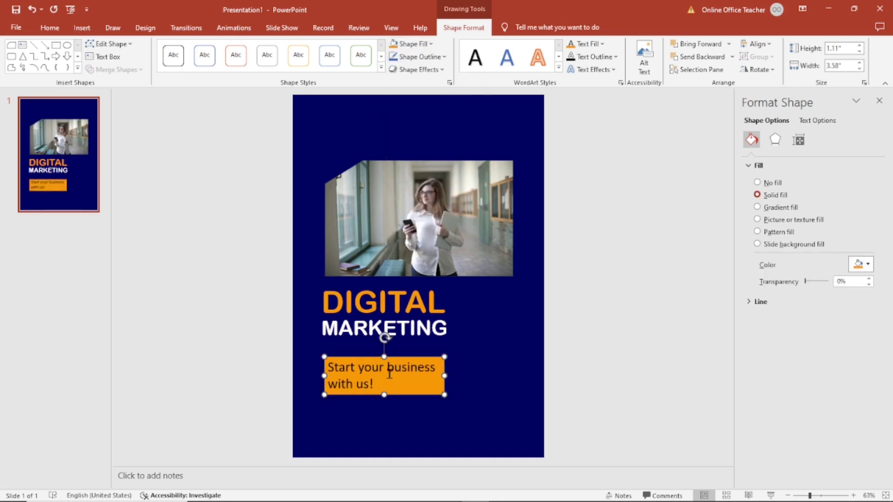
click(48, 29)
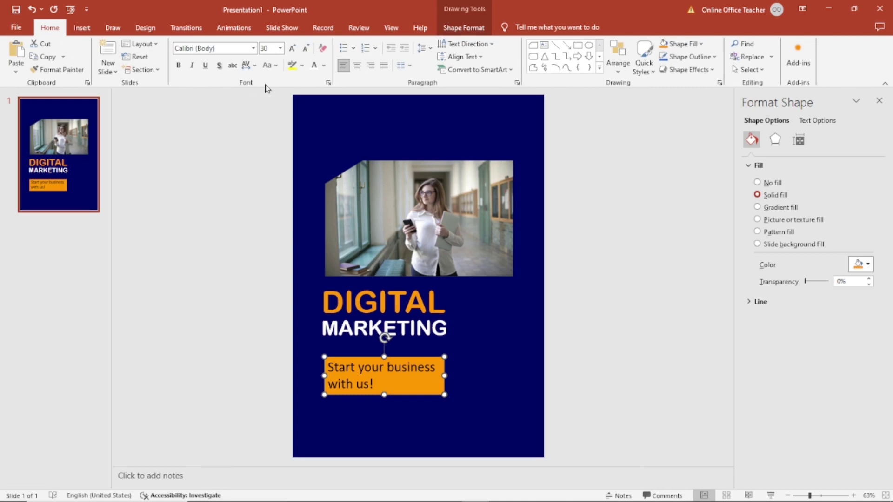
click(324, 66)
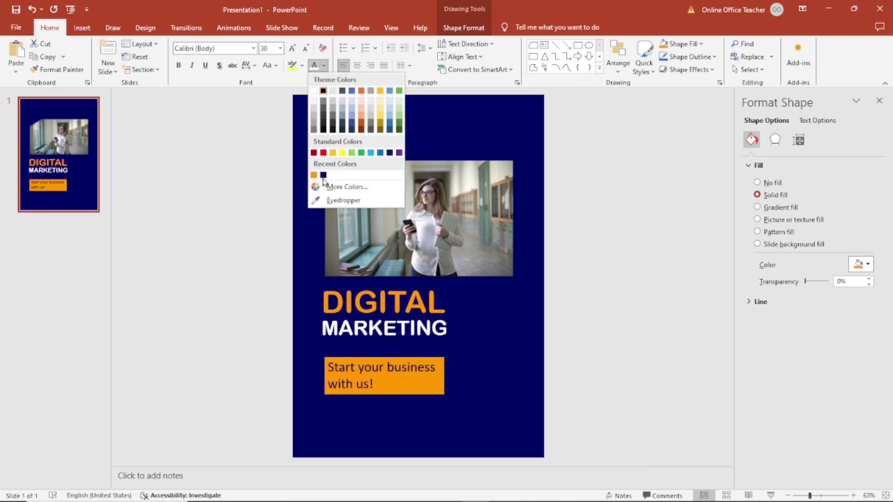
key(Escape)
key(Escape)
Apply Capitalize Each Word so the tagline reads 'Start Your Business With Us!'
click(390, 374)
click(398, 392)
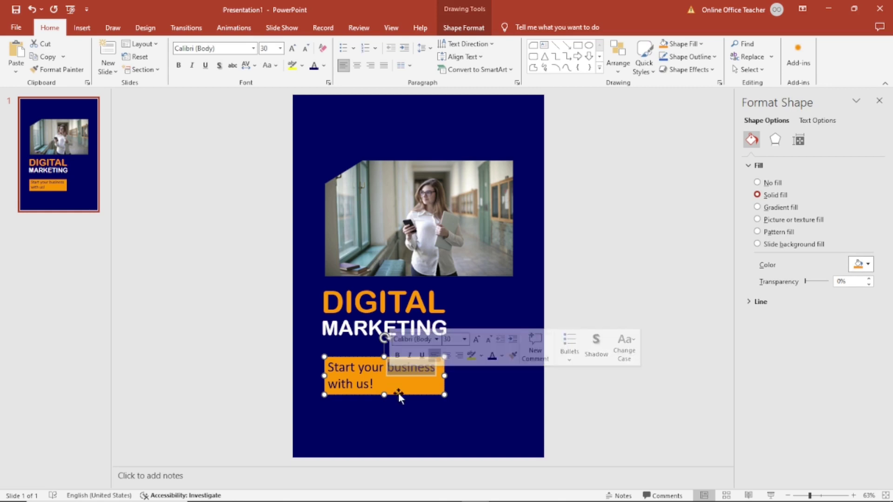
click(277, 67)
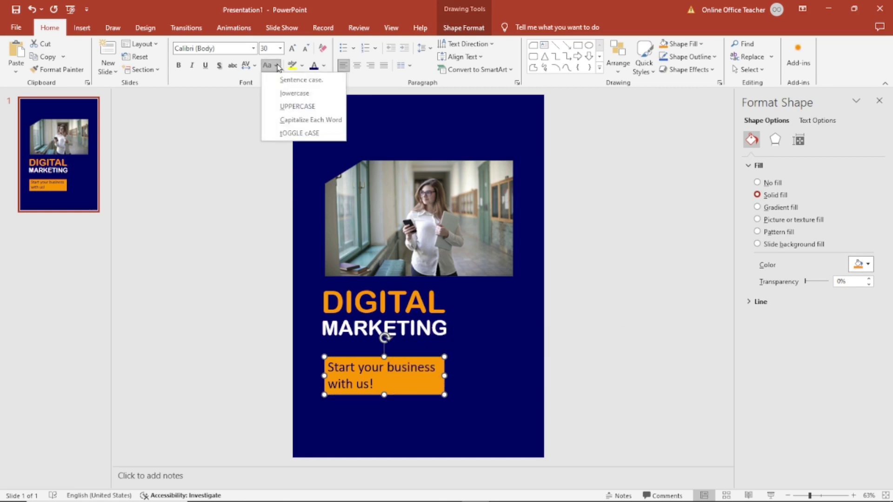
click(312, 120)
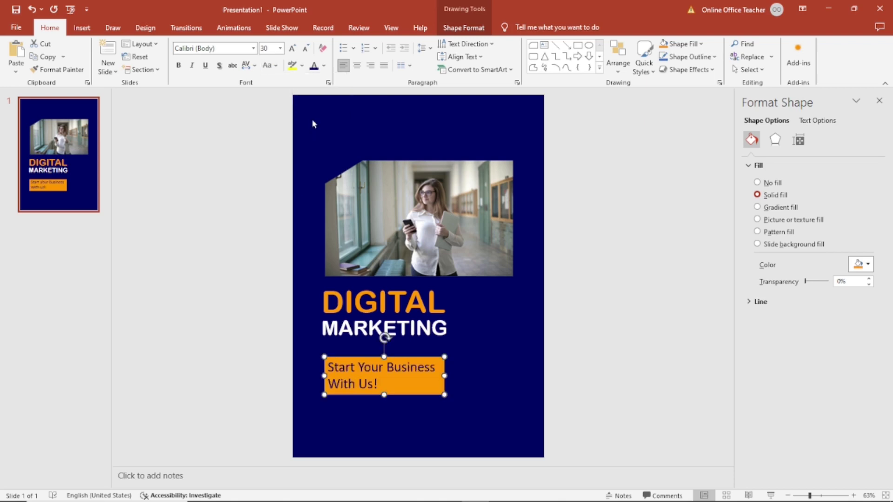
click(321, 125)
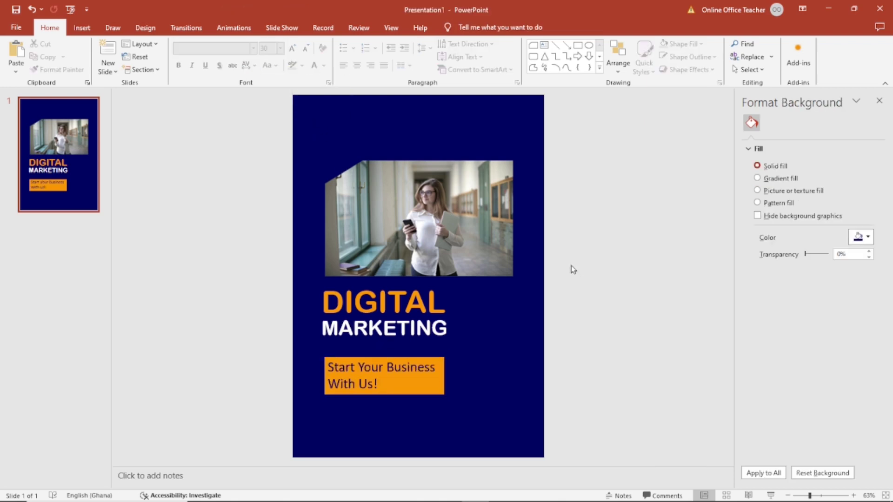
Add a bottom-left text box with the pasted address in white at 20 pt
click(80, 30)
click(440, 57)
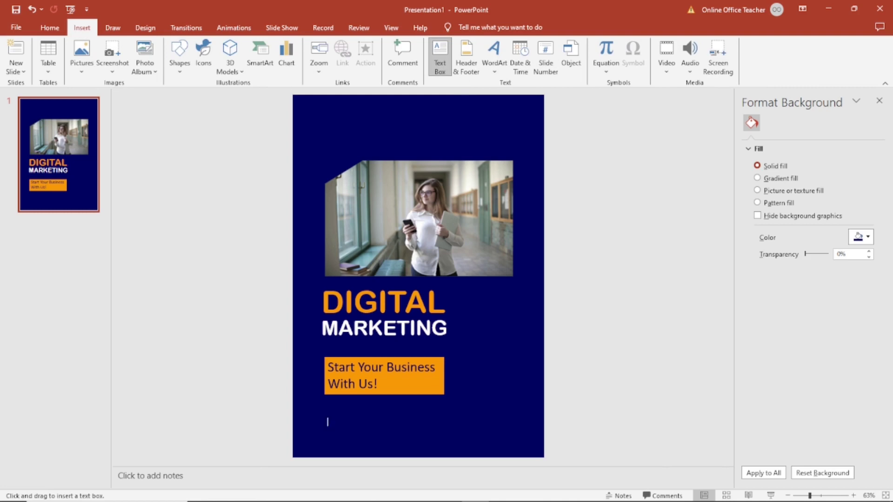
drag(325, 418, 445, 448)
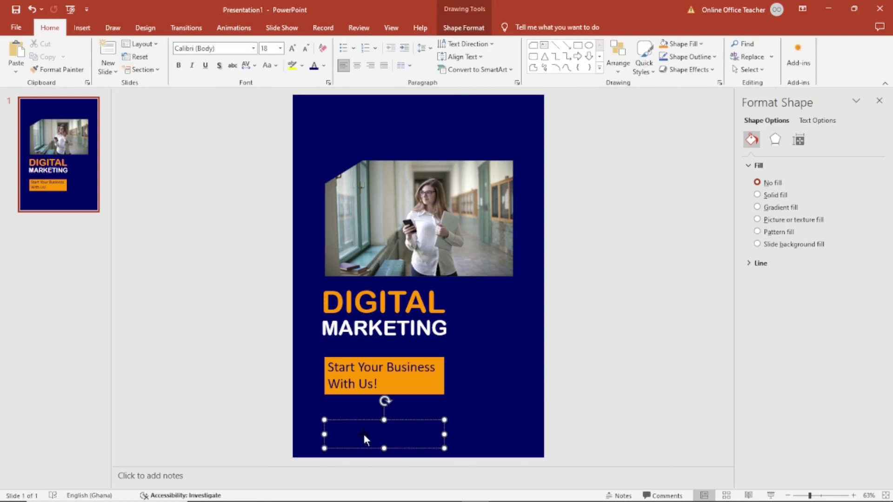
key(ctrl+v)
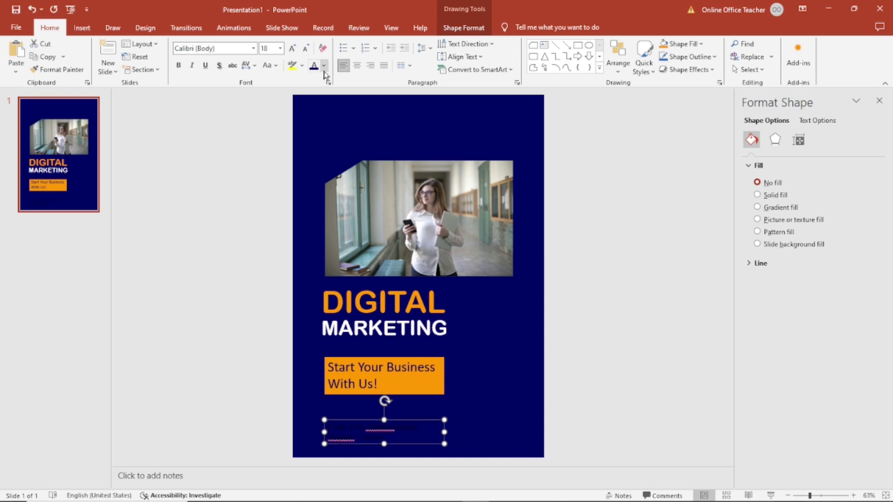
click(324, 65)
click(313, 91)
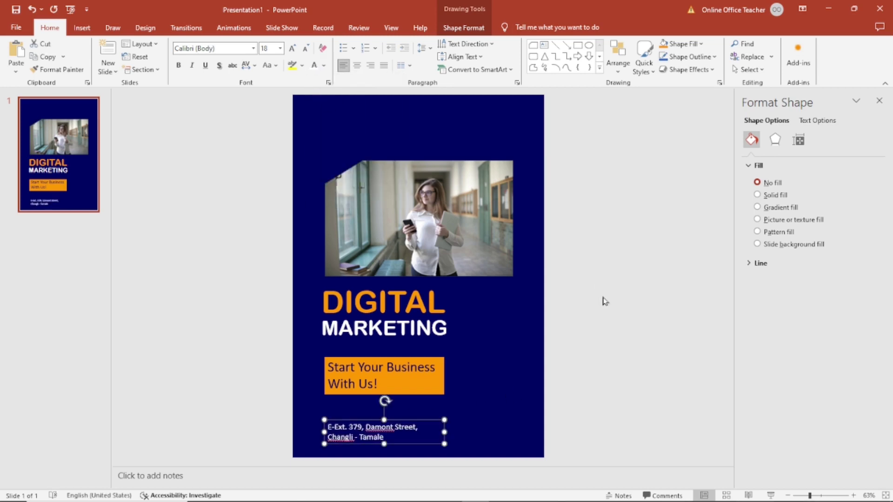
click(290, 51)
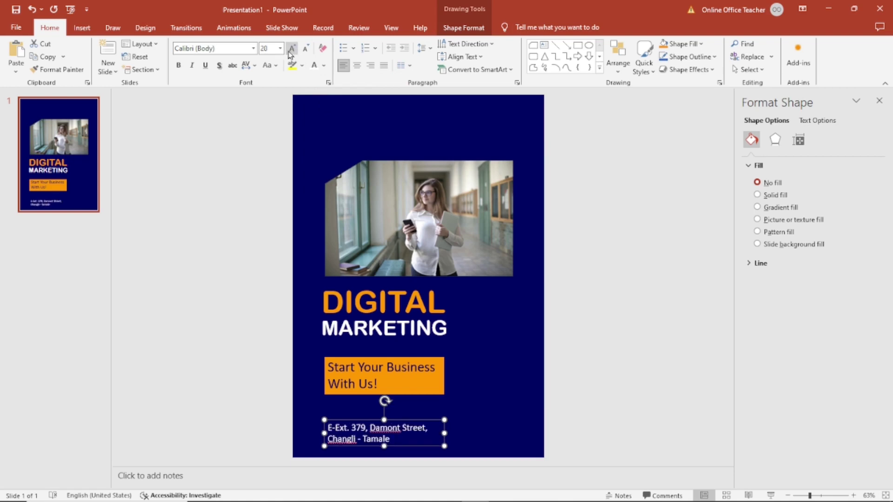
click(659, 354)
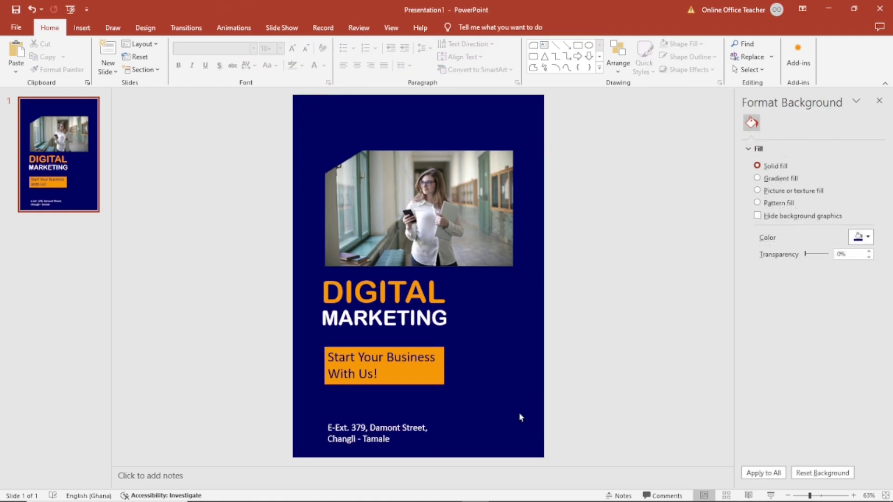
click(356, 439)
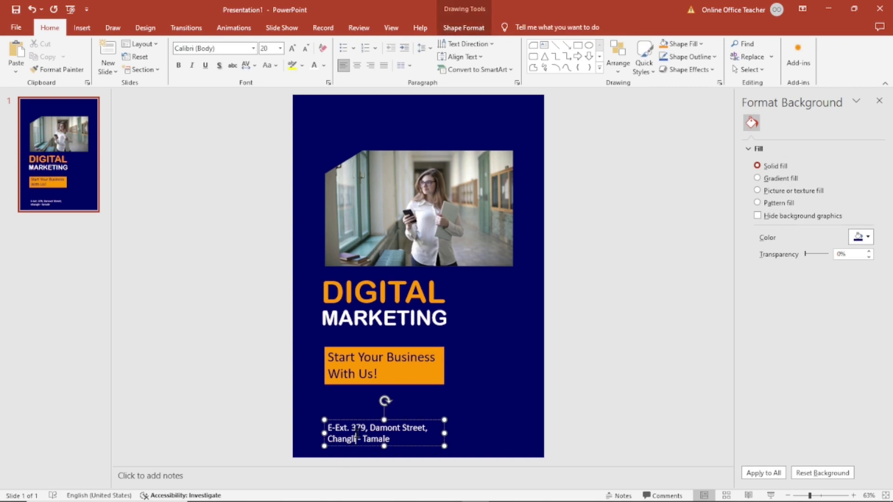
click(409, 420)
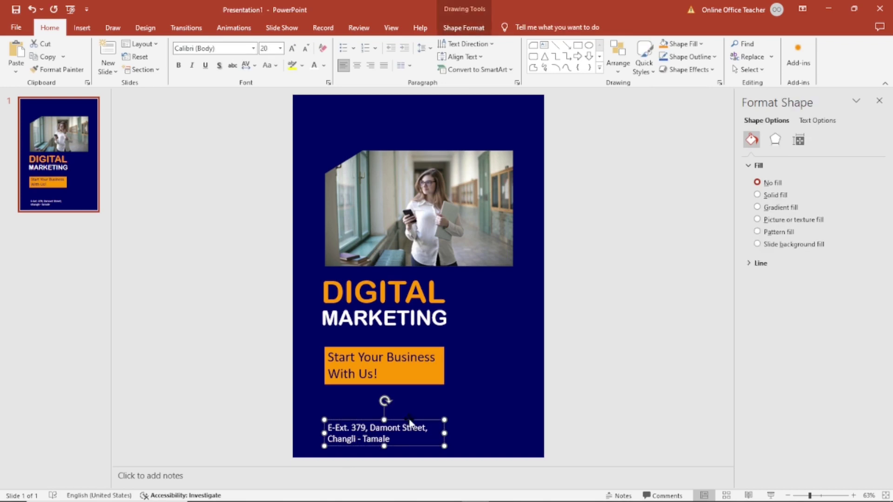
Duplicate the address box, move it up and right, retype it as 'Contact Us:' and narrow it
click(14, 55)
drag(435, 423, 545, 391)
text(cn)
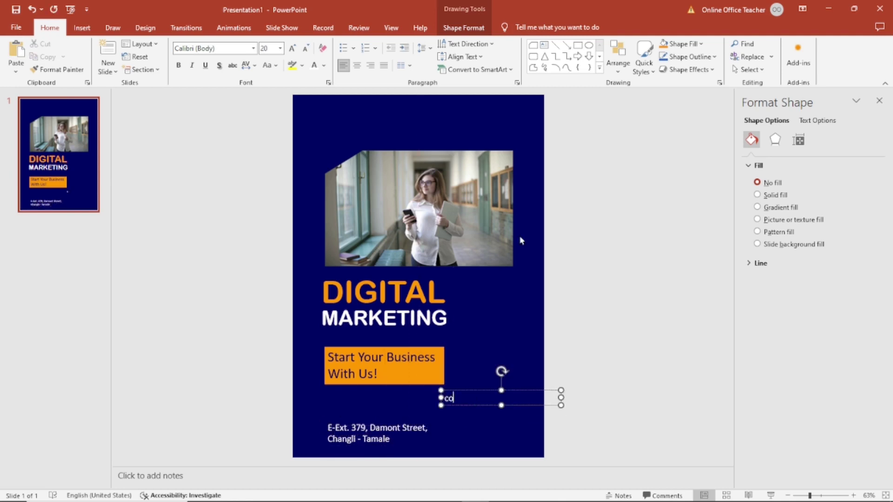
text(ntact Us:)
drag(561, 397, 514, 389)
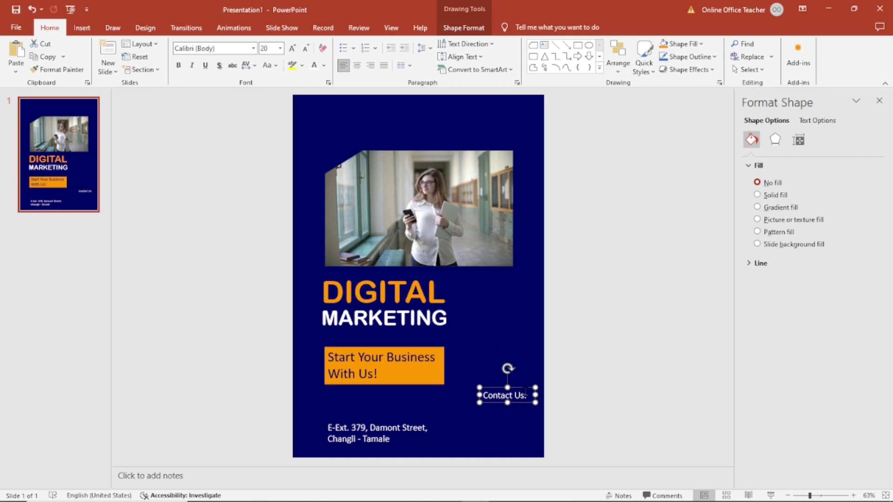
Paste a second Contact Us: box just below the first and right-align both boxes
click(41, 58)
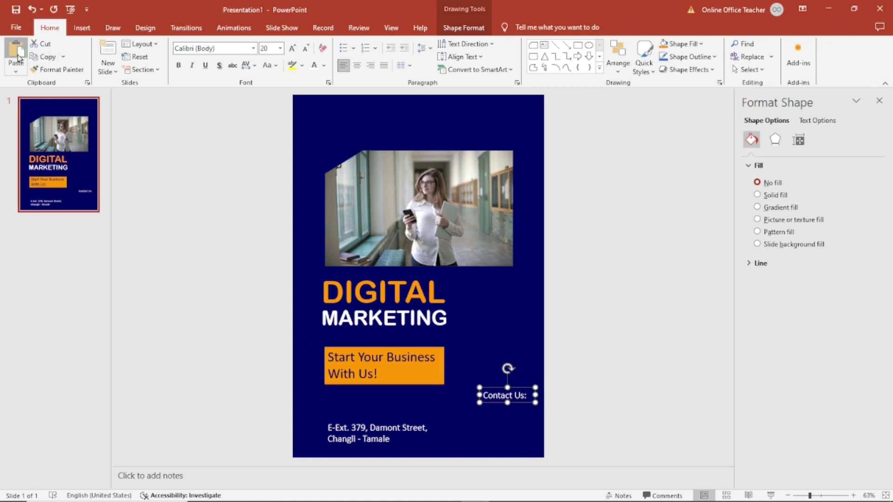
key(ctrl+v)
drag(526, 406, 519, 412)
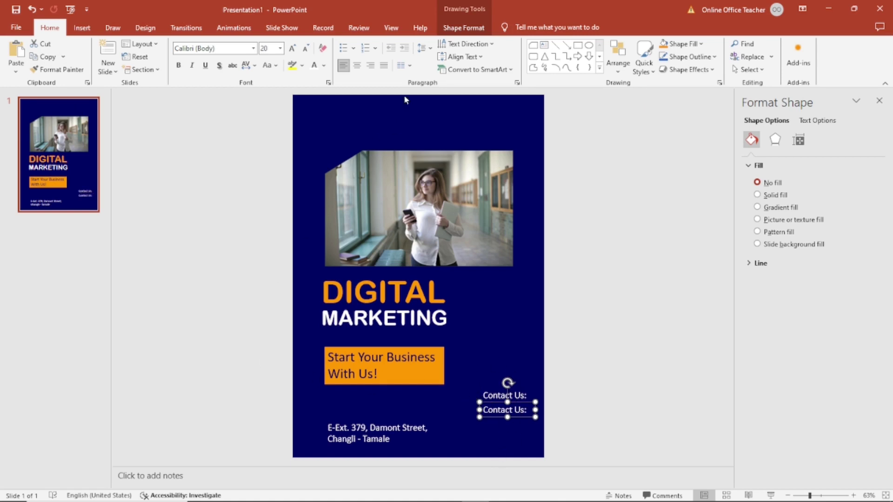
click(370, 65)
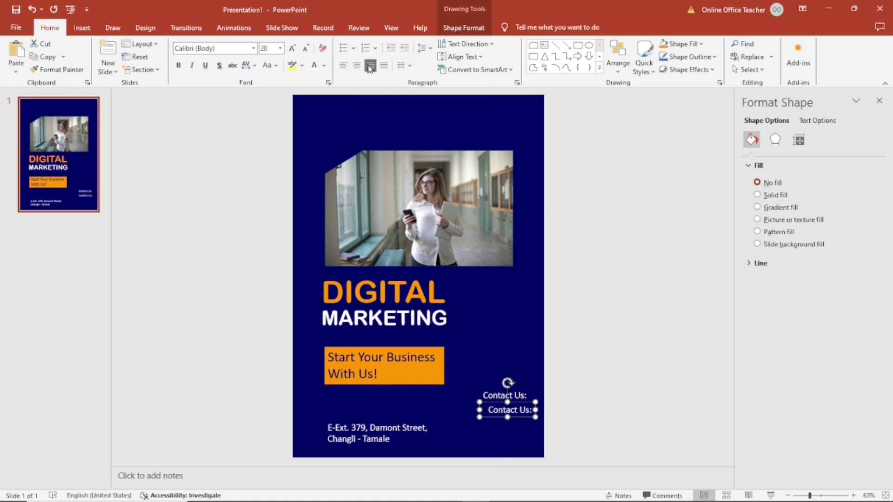
click(486, 395)
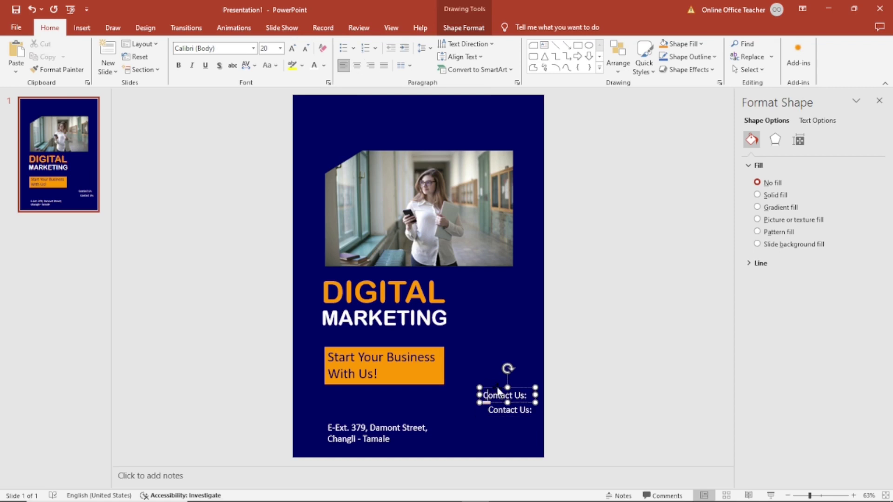
click(370, 66)
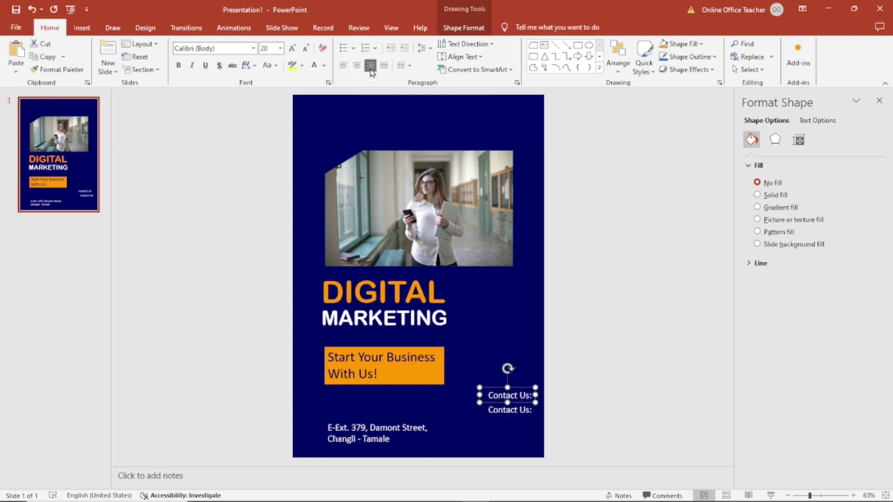
click(594, 399)
Replace the lower box's text with the e-mail address and widen it to one line
triple_click(510, 411)
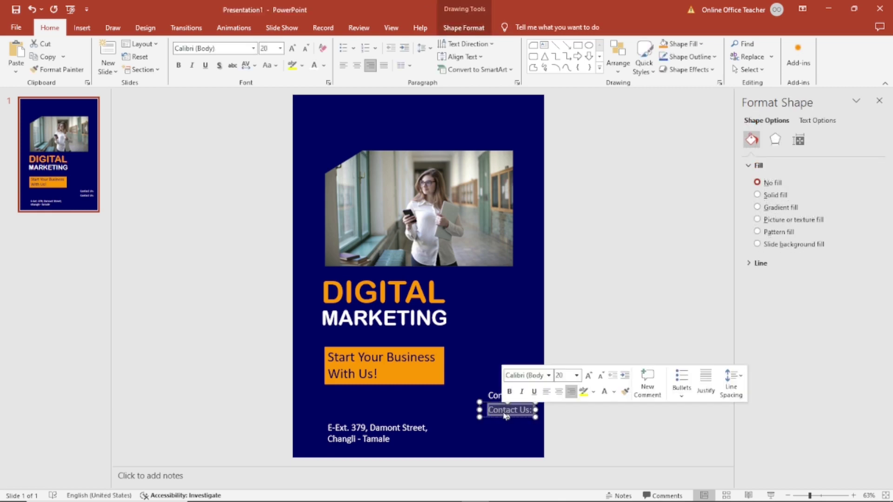
text(info@example.com)
triple_click(475, 417)
drag(465, 421, 453, 421)
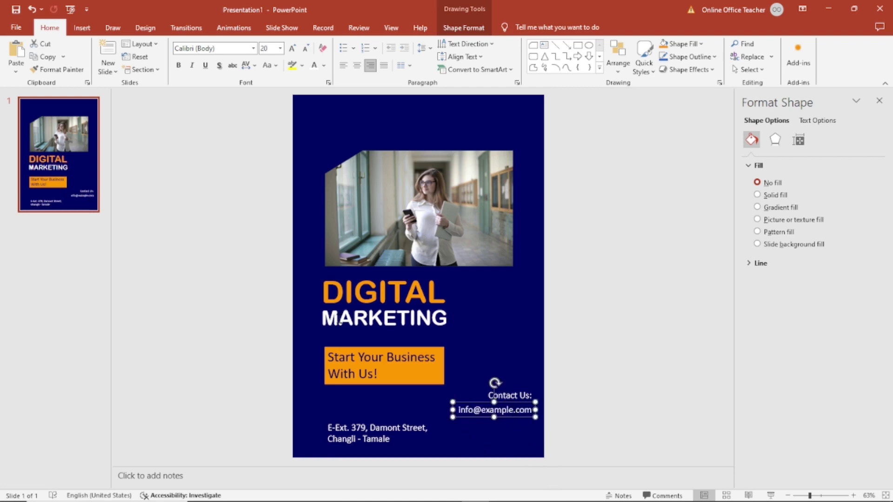
Add a copy of the e-mail box below it containing the phone number
click(46, 57)
click(16, 52)
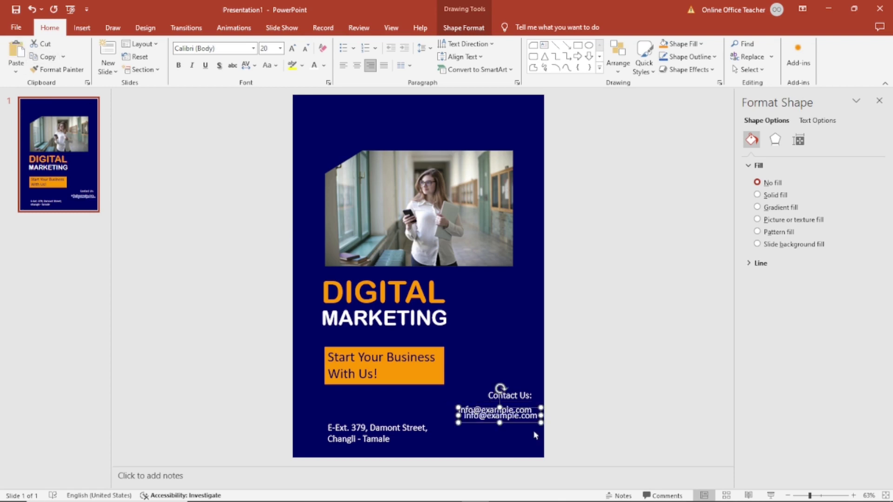
drag(521, 422, 513, 432)
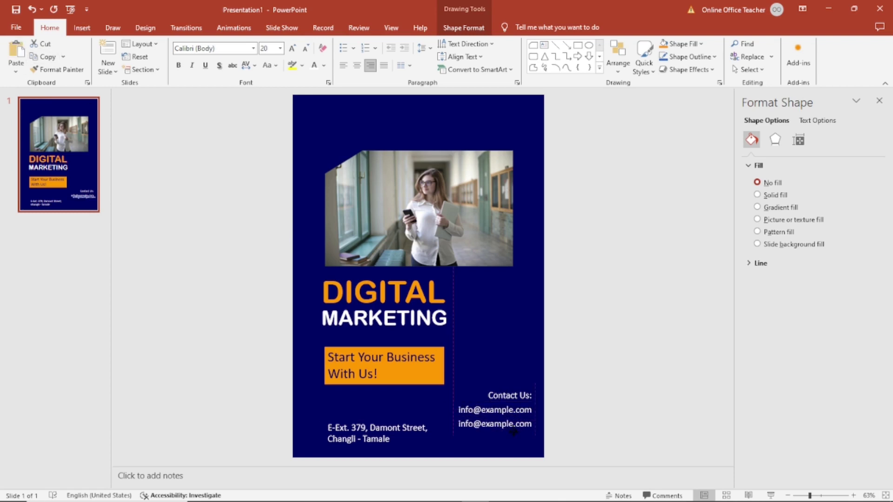
triple_click(513, 429)
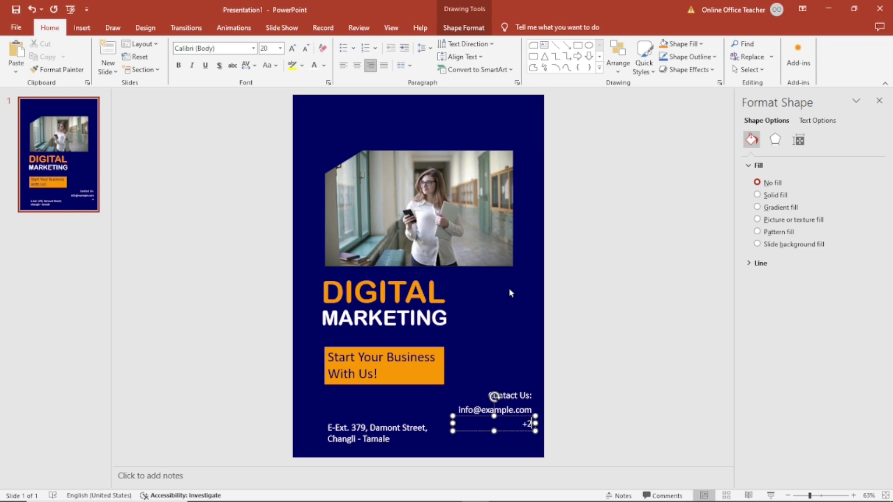
Make 'Contact Us:' bold at 24 pt and widen its box so it fits one line
click(523, 395)
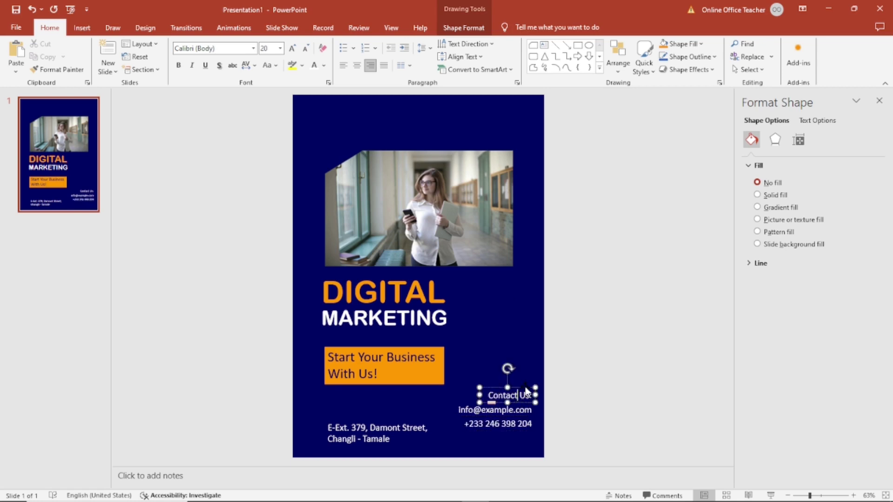
click(178, 65)
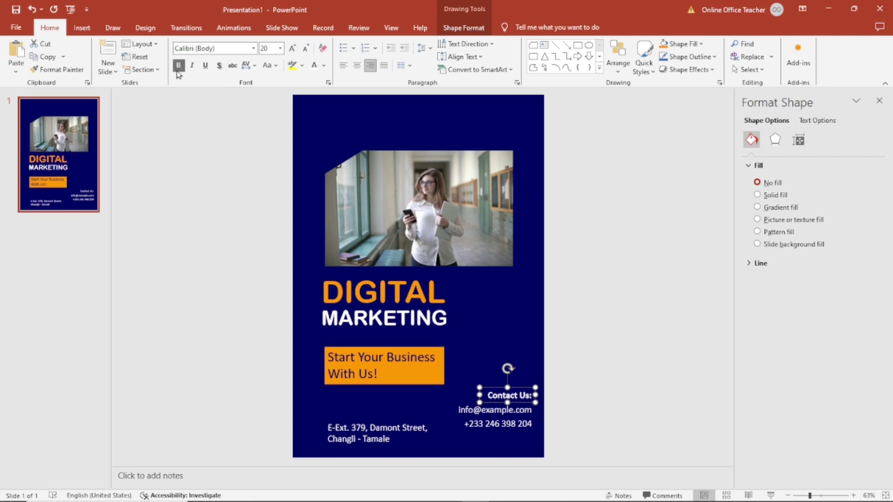
click(292, 48)
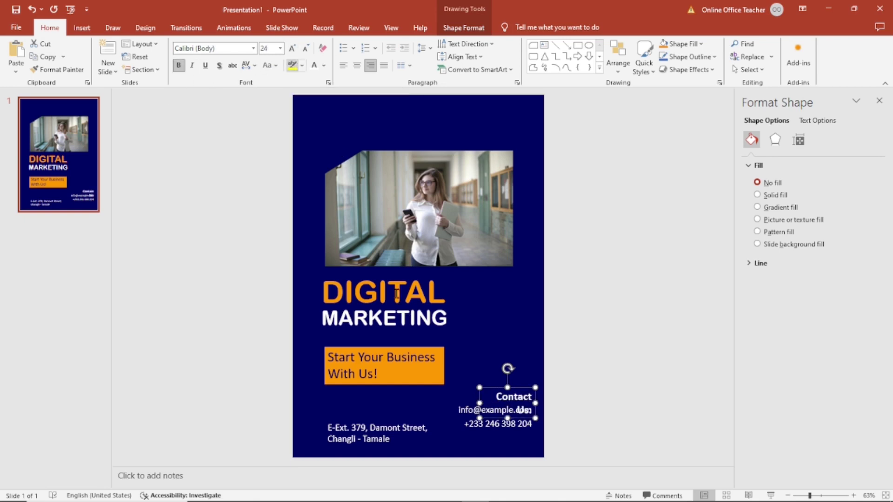
drag(480, 403, 470, 406)
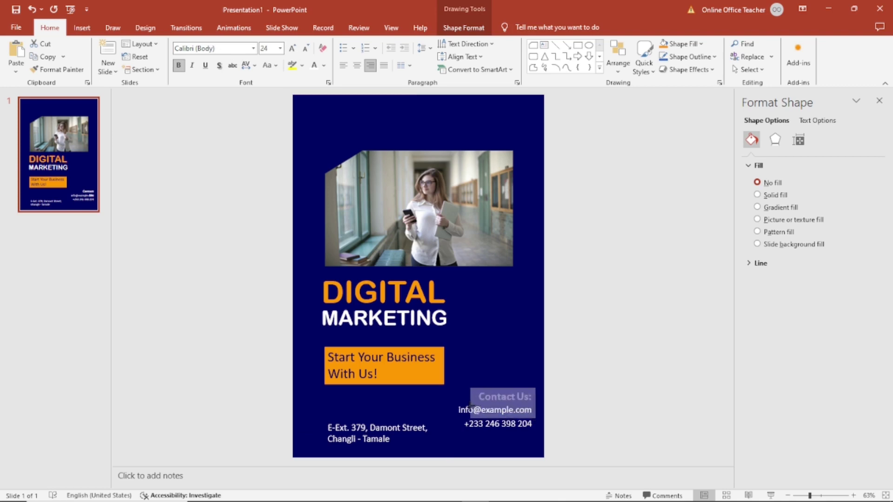
click(647, 389)
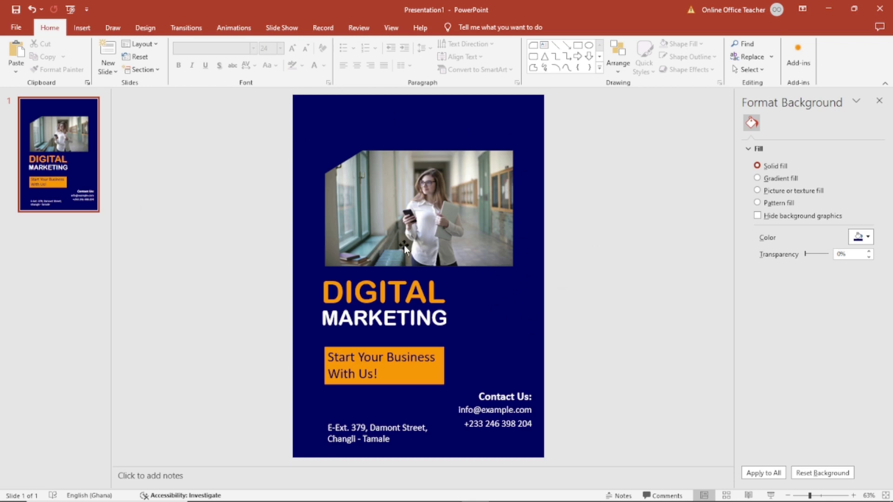
Draw a large oval circle over the photo and drag it past the slide's top-left corner
click(81, 29)
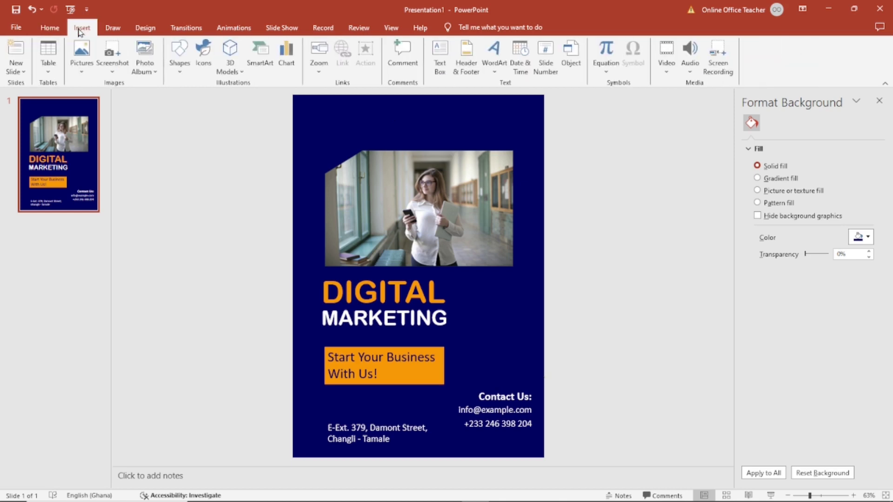
click(175, 63)
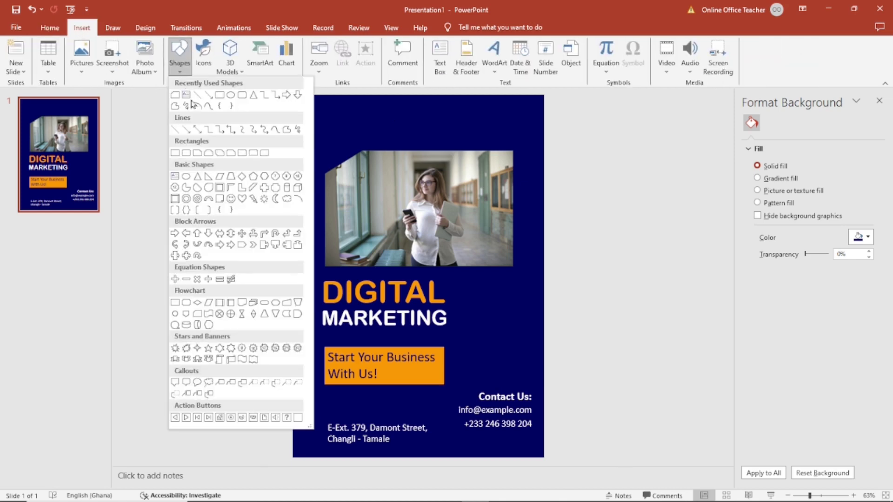
click(186, 179)
drag(318, 114, 482, 293)
drag(421, 216, 360, 163)
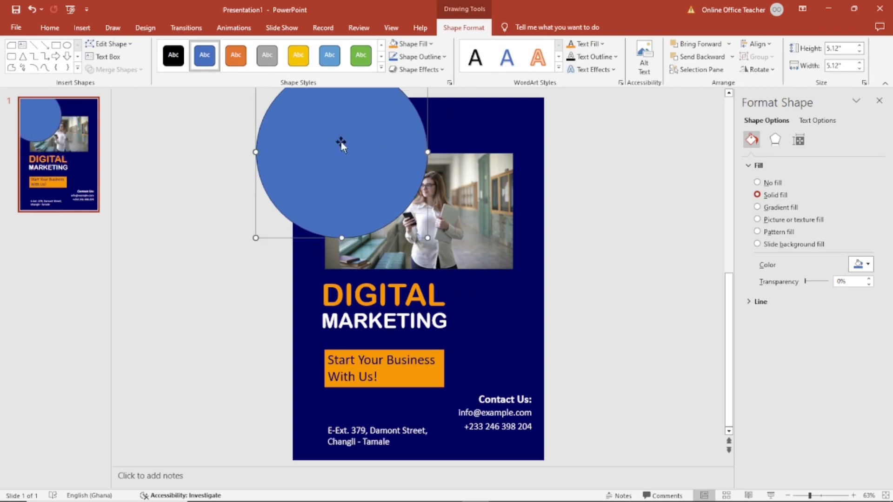
Remove the blue circle's outline
click(428, 58)
click(417, 176)
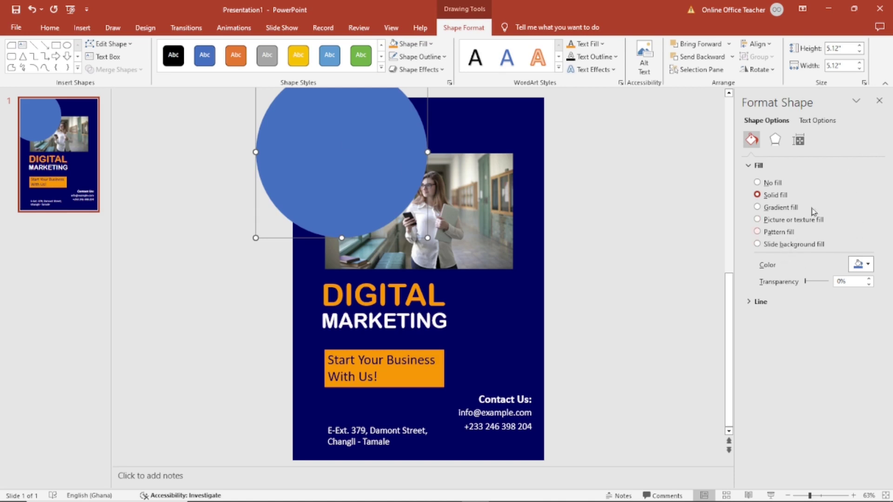
click(880, 108)
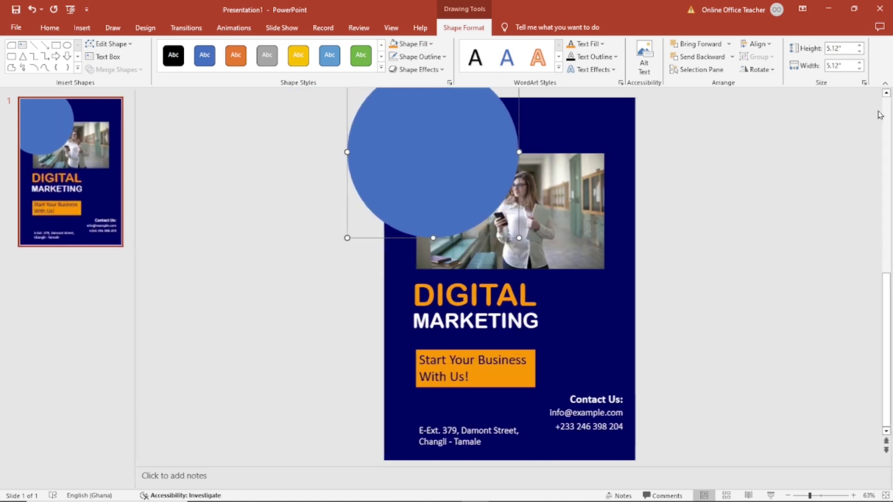
Switch the circle's fill to Pattern fill in Format Shape
right_click(412, 164)
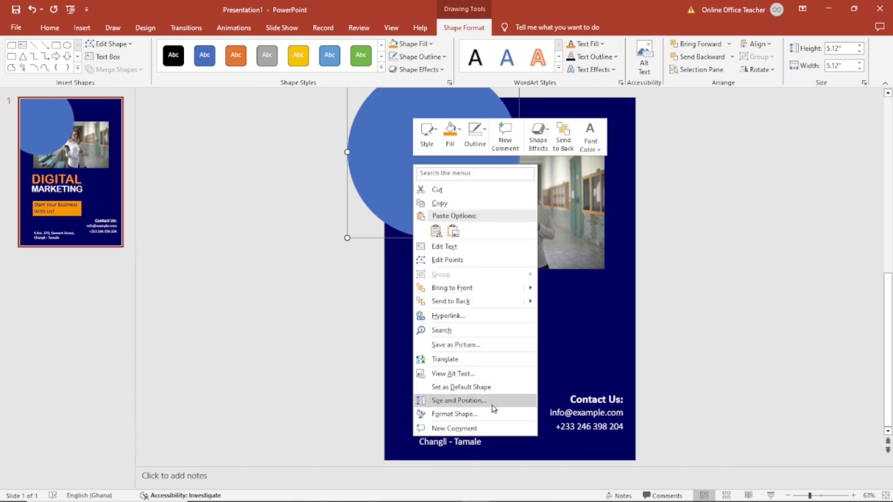
click(470, 418)
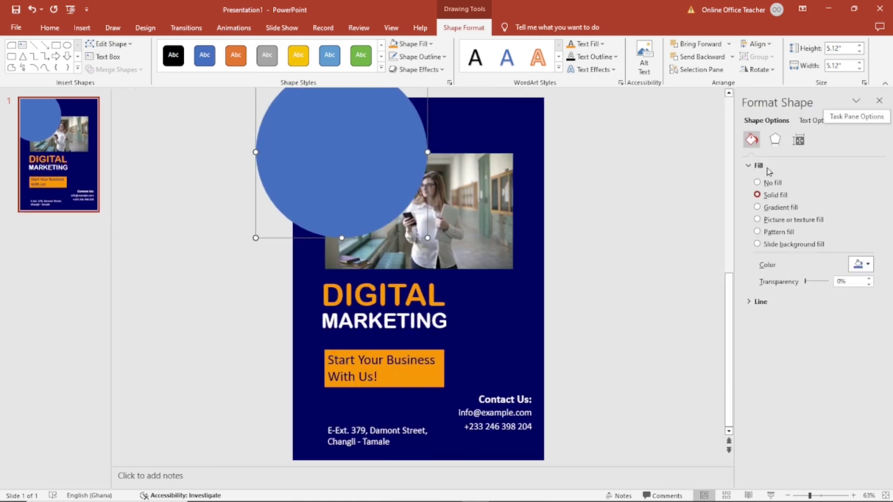
click(776, 235)
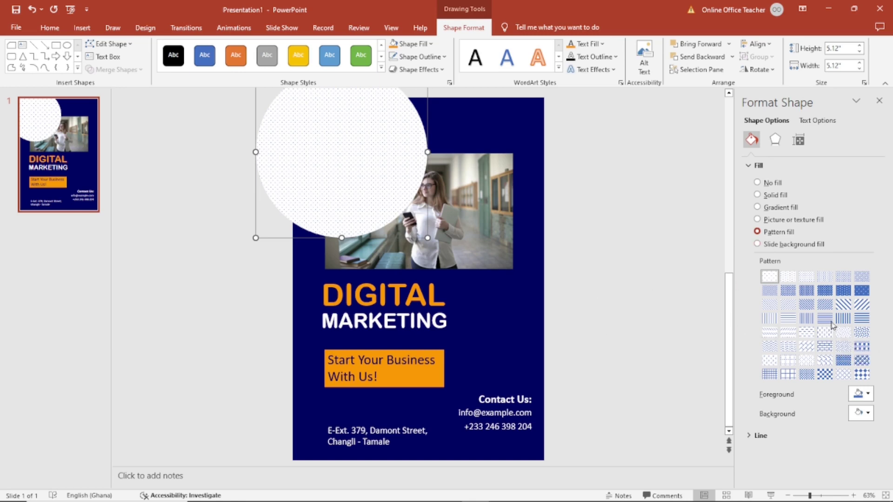
Apply the wide diagonal stripe pattern with a white foreground and navy background
click(862, 305)
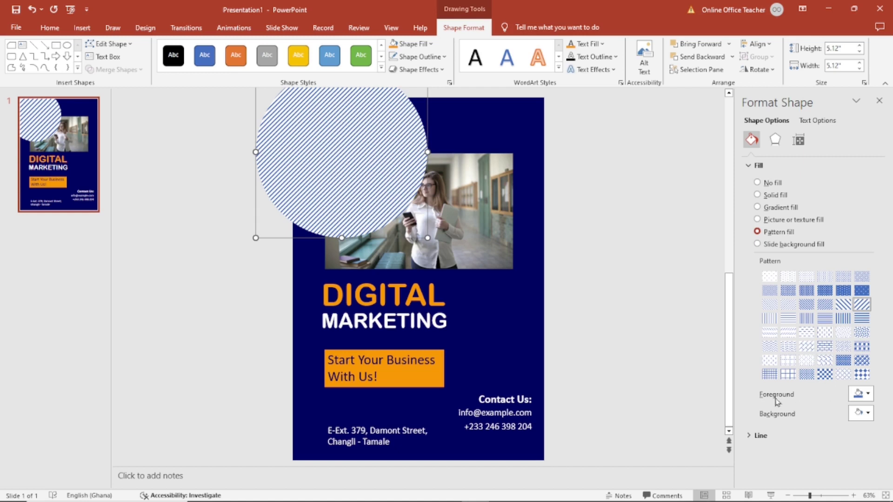
click(868, 396)
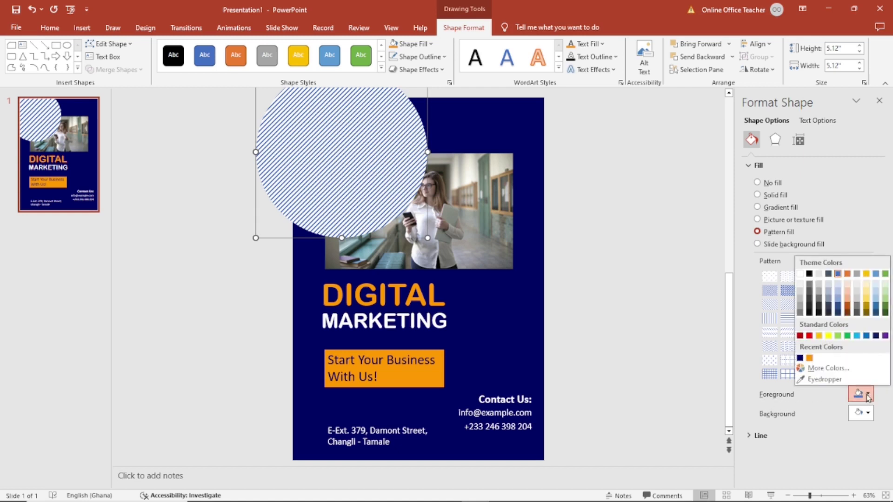
click(800, 301)
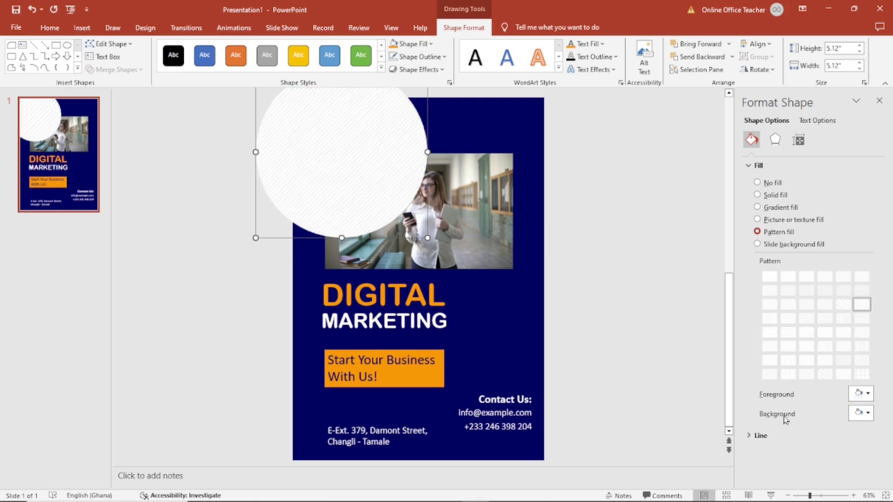
click(868, 413)
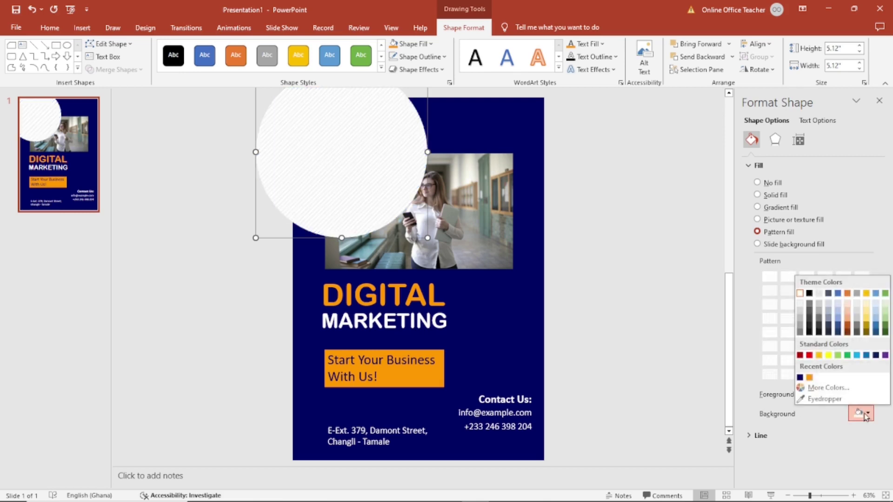
click(800, 378)
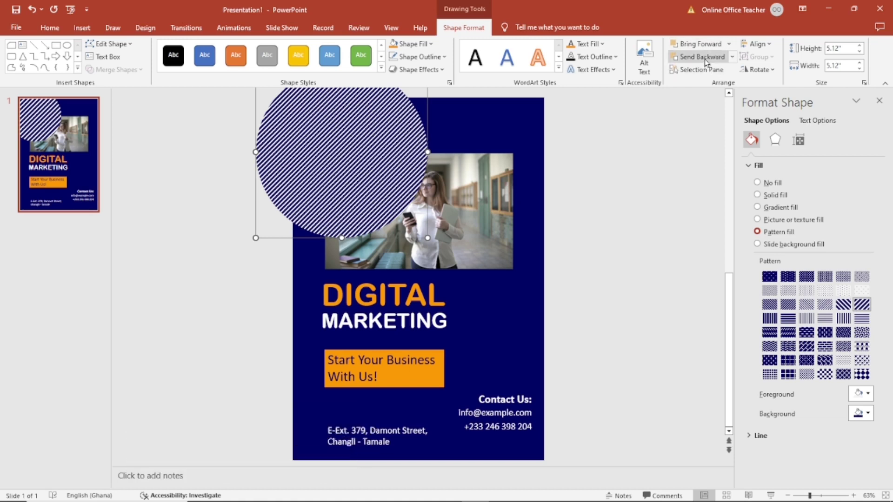
Send the striped circle backward twice so it sits behind the photo
click(705, 61)
click(705, 62)
click(670, 287)
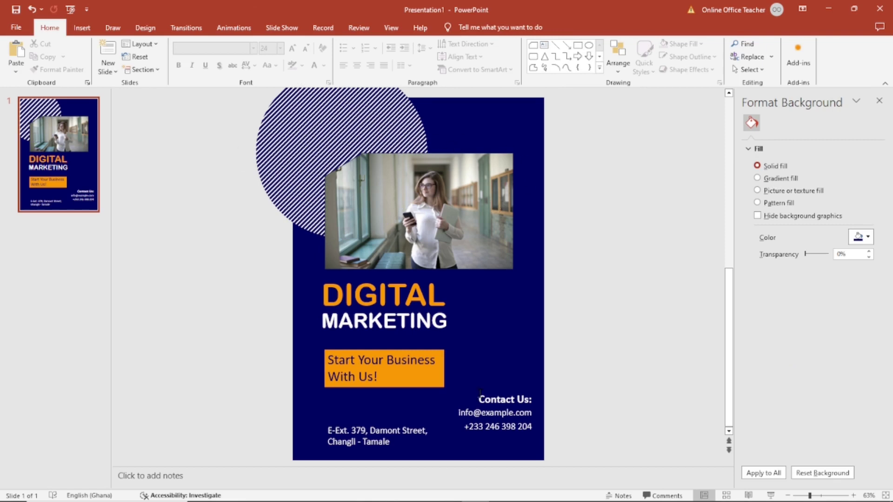
Copy the striped circle and place the pasted duplicate overhanging the slide's lower-right corner
click(311, 142)
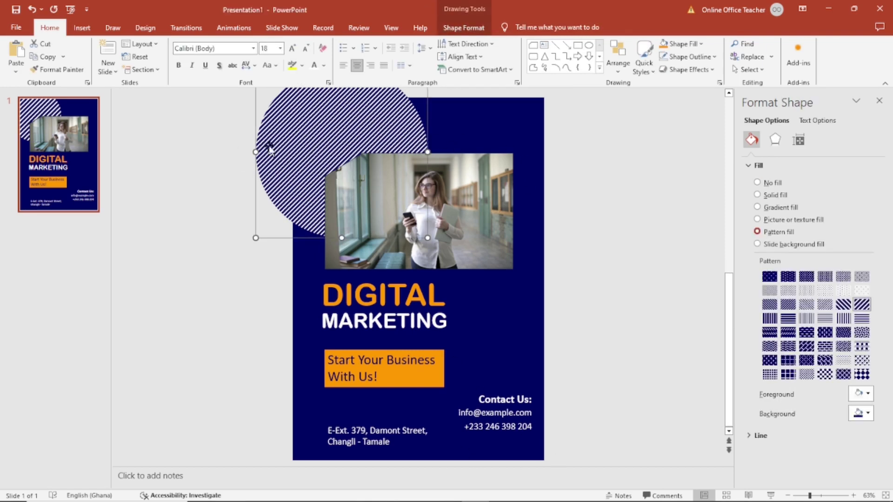
click(34, 59)
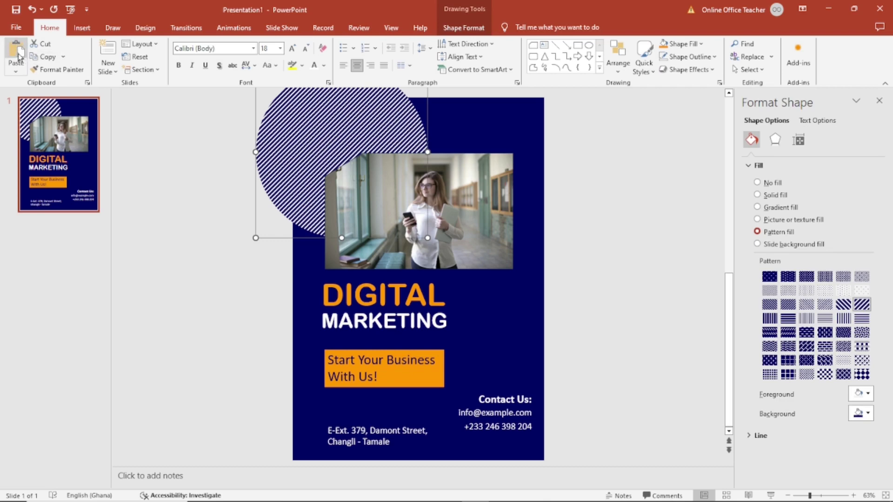
key(ctrl+v)
drag(285, 199, 431, 394)
scroll(495, 378, down, 1)
drag(495, 378, 529, 440)
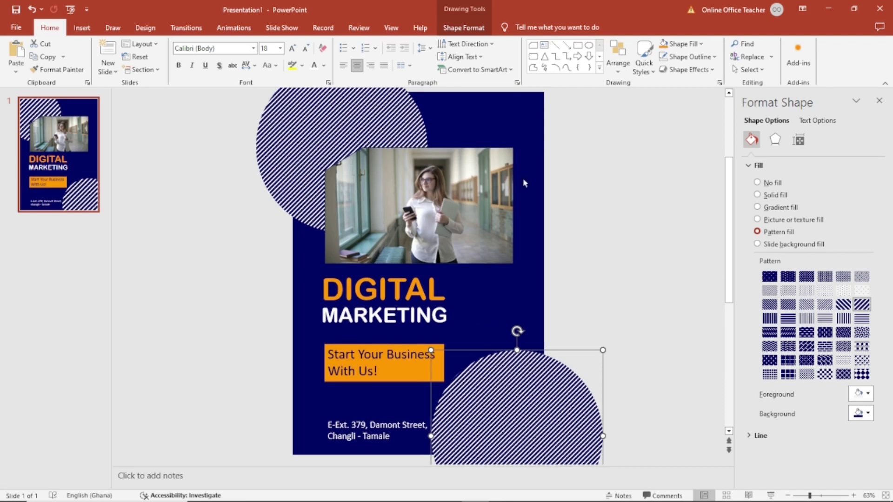
Send the lower-right circle behind the contact details and give it a solid orange fill
click(464, 28)
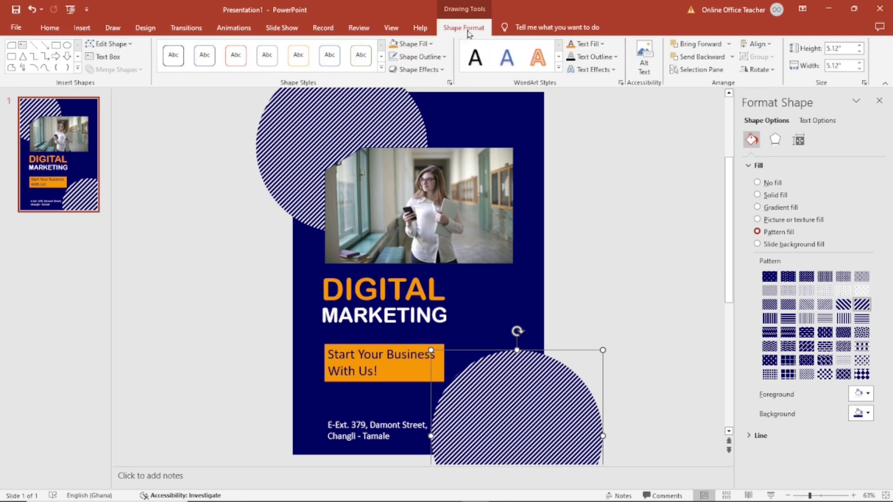
click(706, 61)
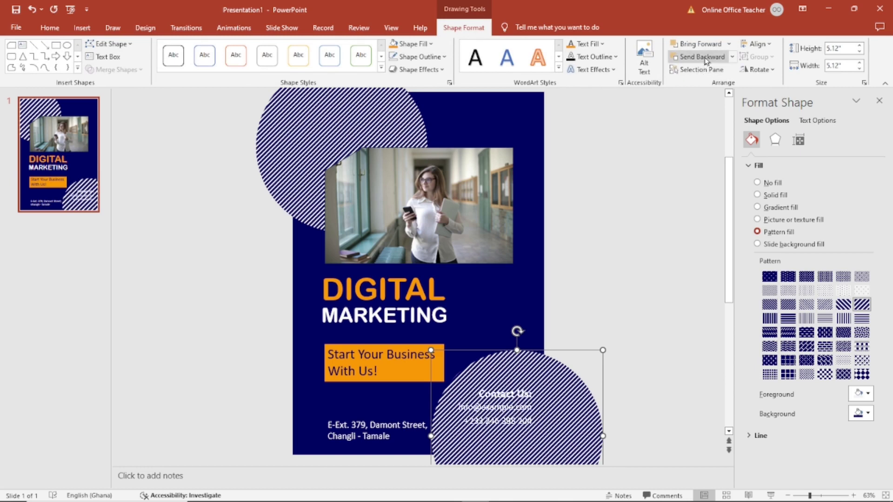
key(ctrl+z)
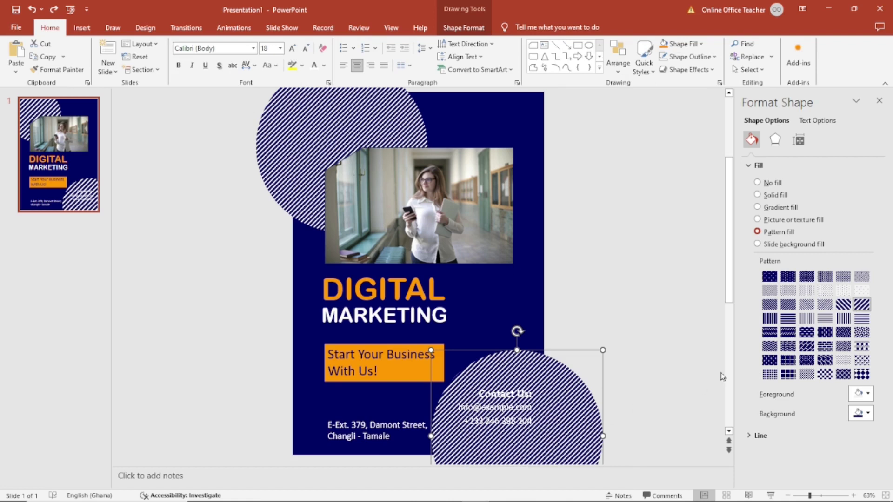
click(769, 196)
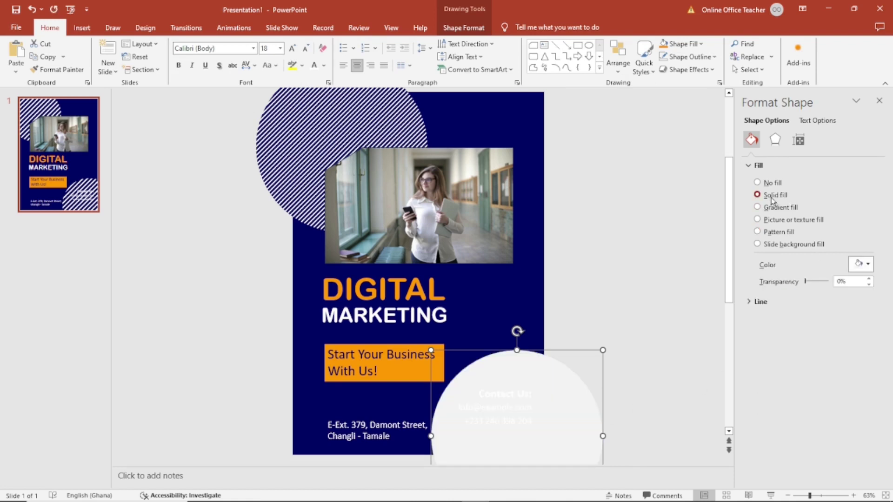
click(863, 266)
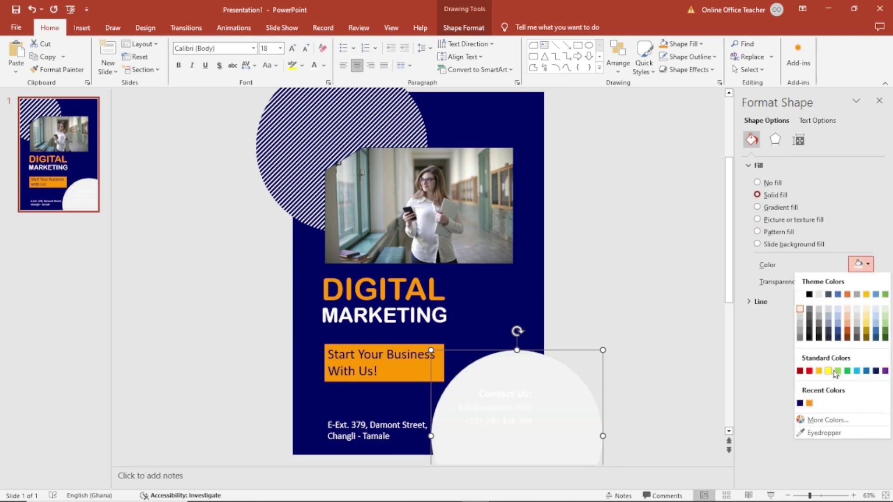
click(810, 403)
click(637, 274)
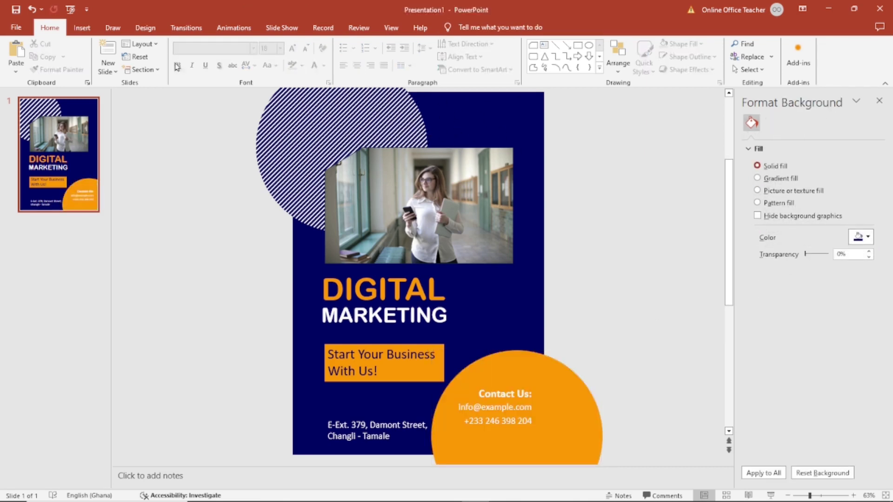
Add a small text box near the slide's top with centred orange COMPANY LOGO text
click(82, 28)
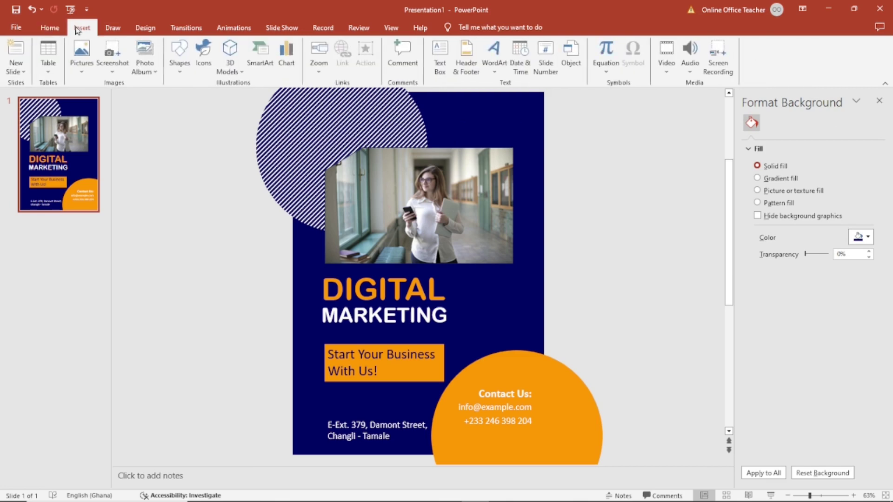
click(440, 65)
drag(438, 104, 488, 142)
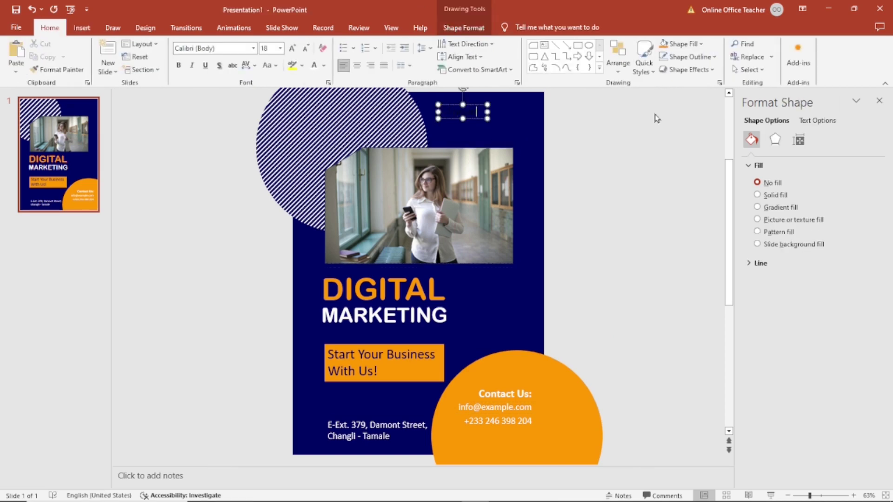
text(Na)
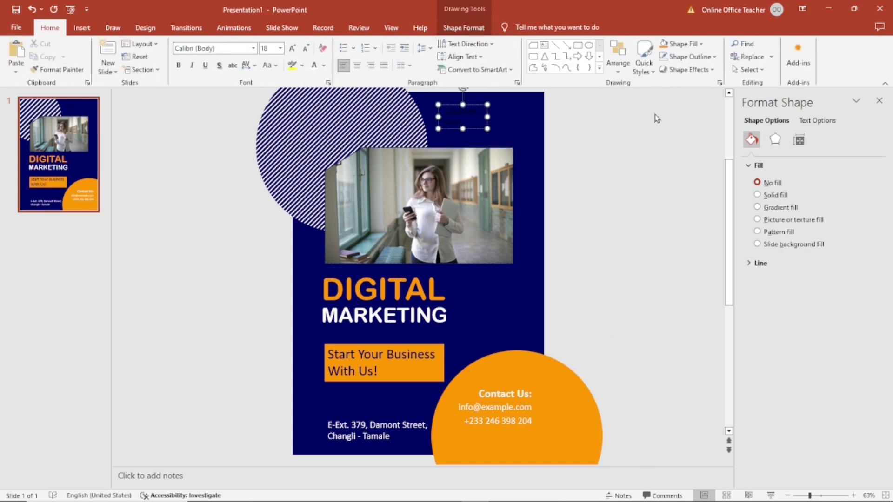
key(Escape)
click(357, 65)
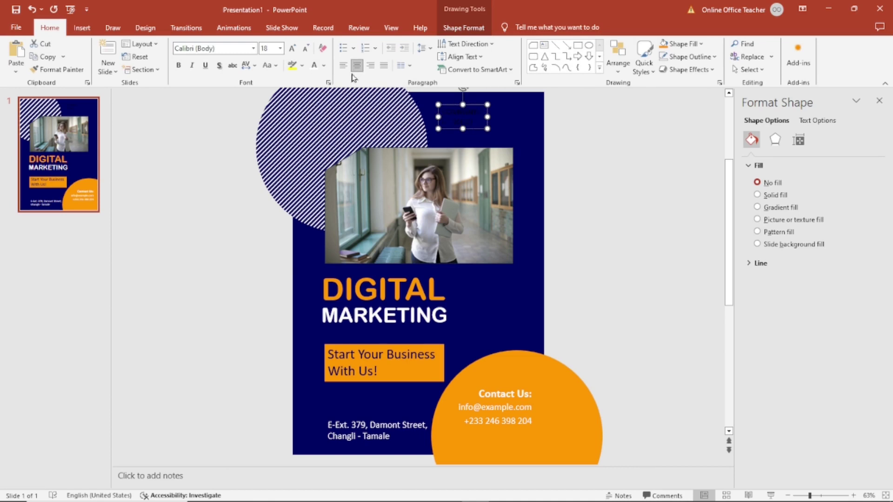
click(325, 66)
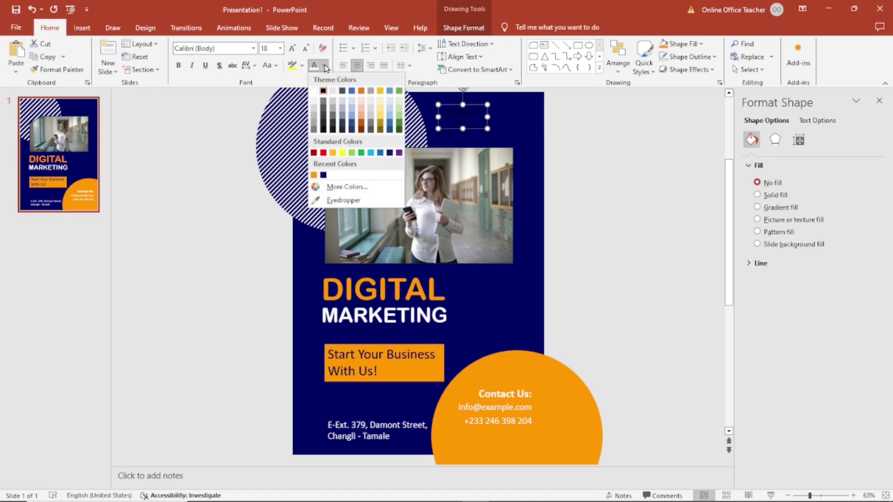
click(315, 176)
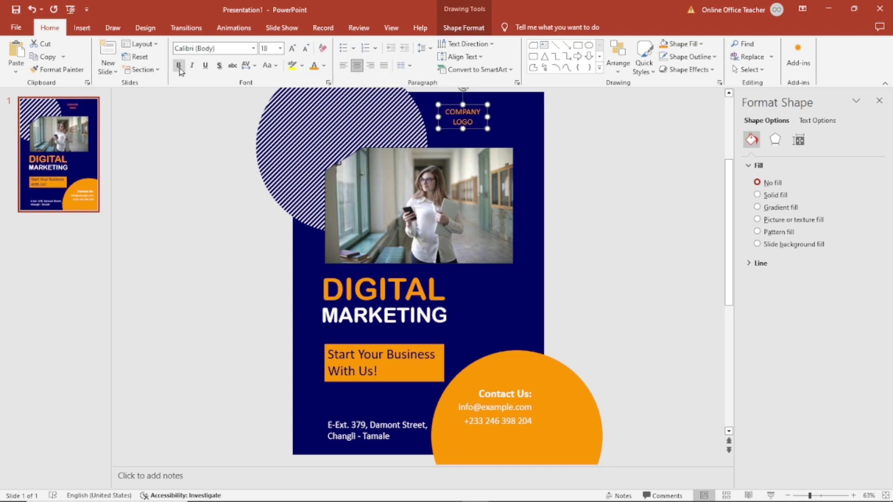
Give the logo box an orange outline, narrow it, and paste a copy of it
click(465, 28)
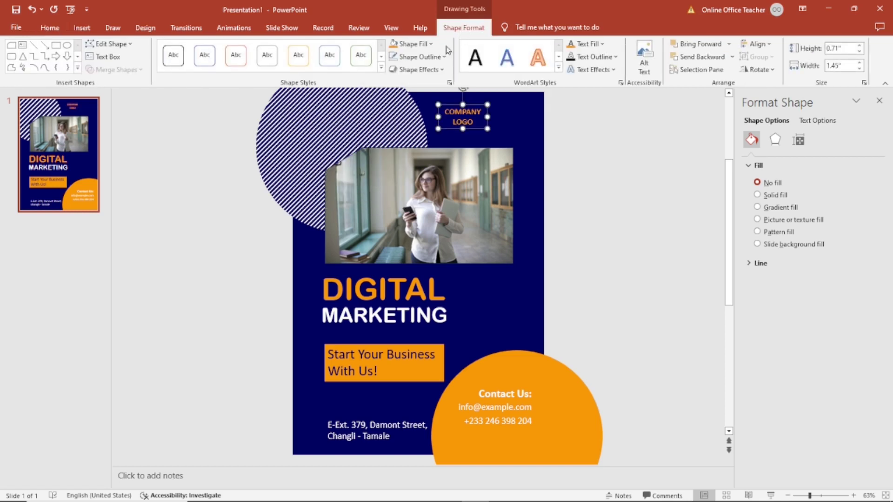
click(432, 57)
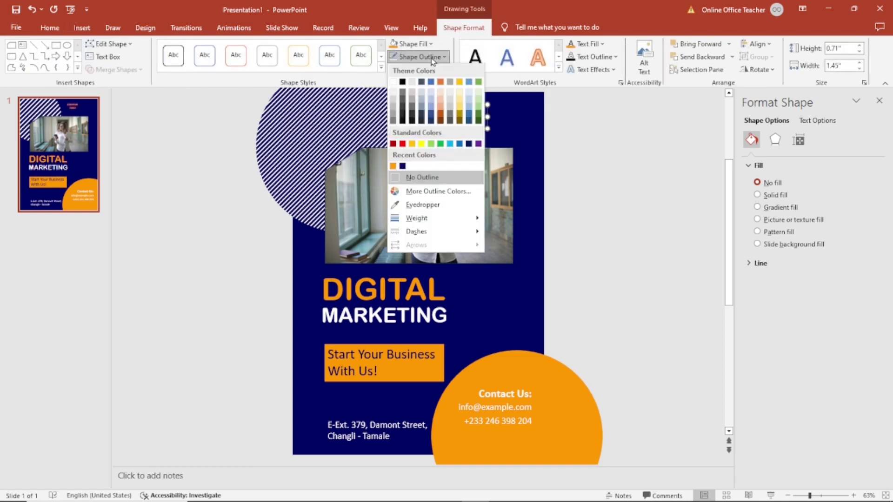
click(393, 167)
drag(437, 117, 445, 117)
click(465, 127)
click(467, 129)
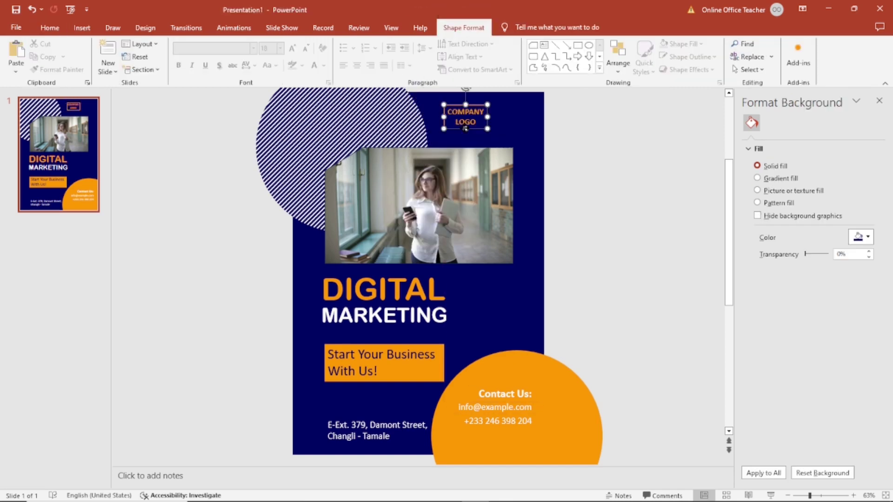
click(50, 28)
click(15, 54)
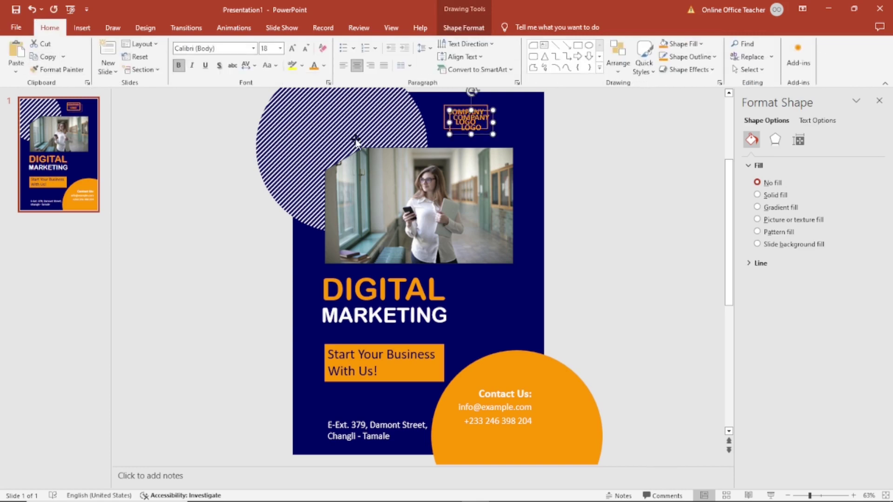
Move the copy beside the logo box with left-aligned white text and no outline
drag(479, 130, 521, 126)
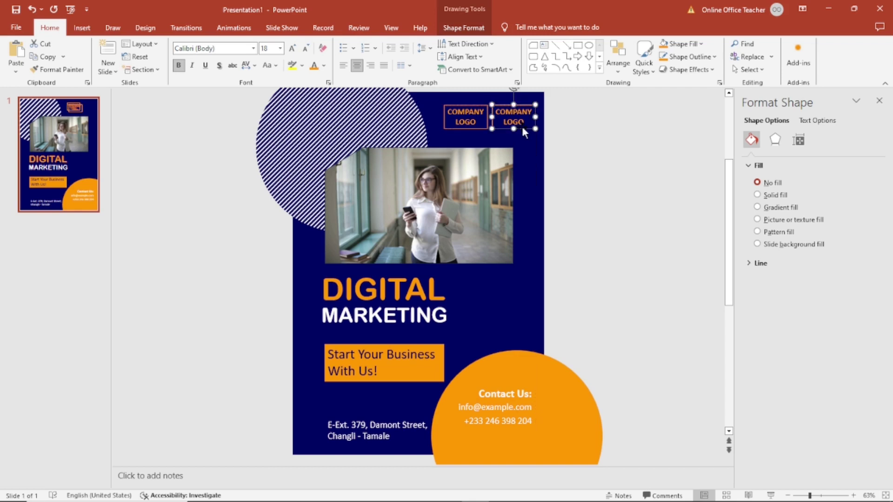
click(344, 67)
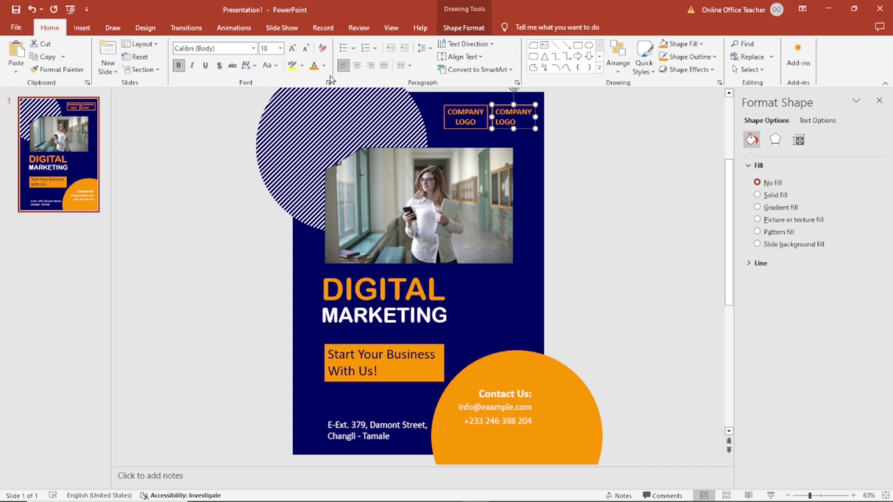
click(324, 65)
click(313, 95)
click(464, 28)
click(436, 57)
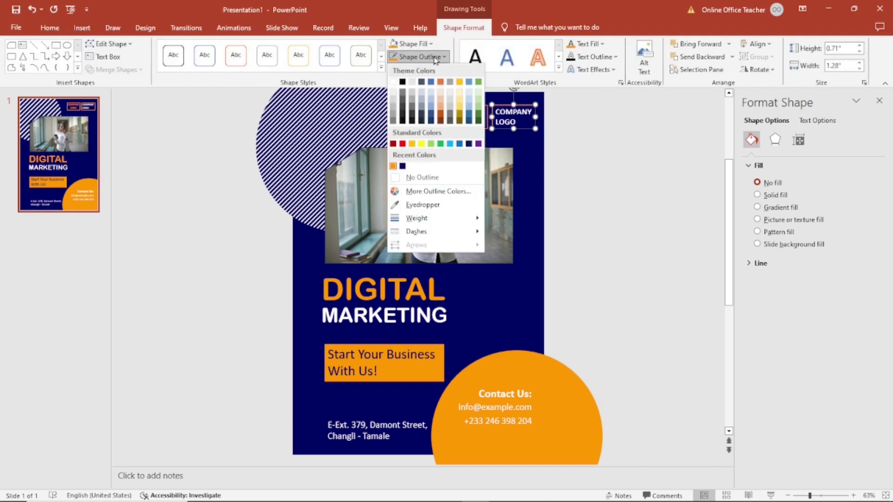
click(421, 178)
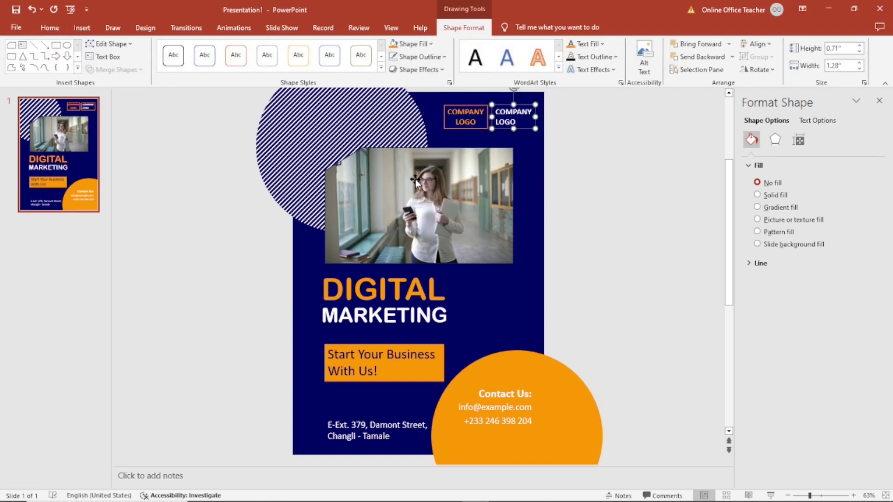
click(636, 193)
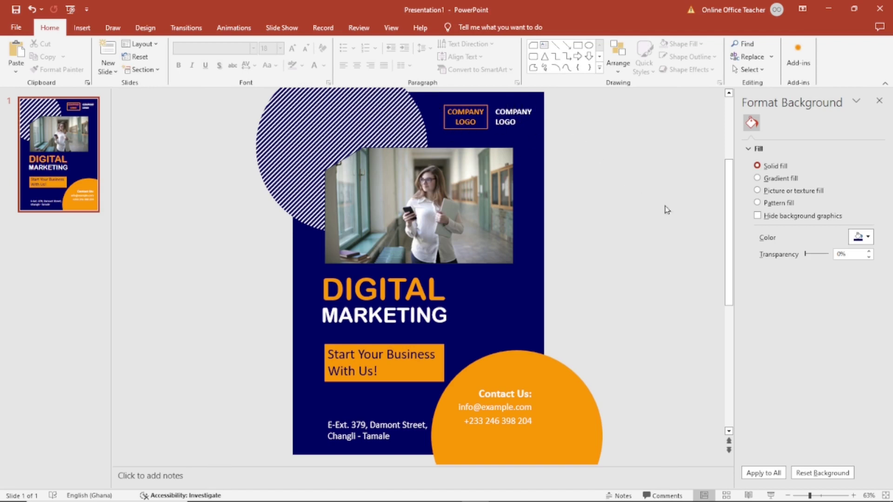
Retype the copied box's text as COMPANY NAME
click(506, 121)
triple_click(510, 127)
text(COMPANY NAME)
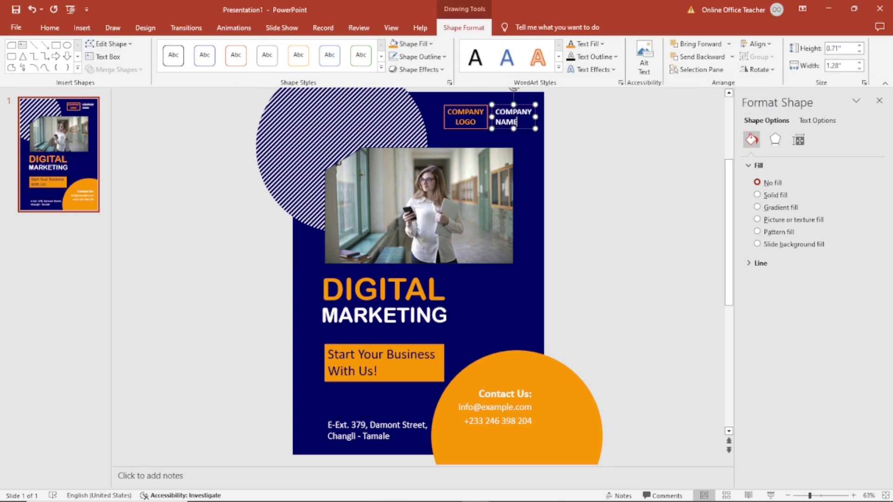
click(211, 99)
click(82, 27)
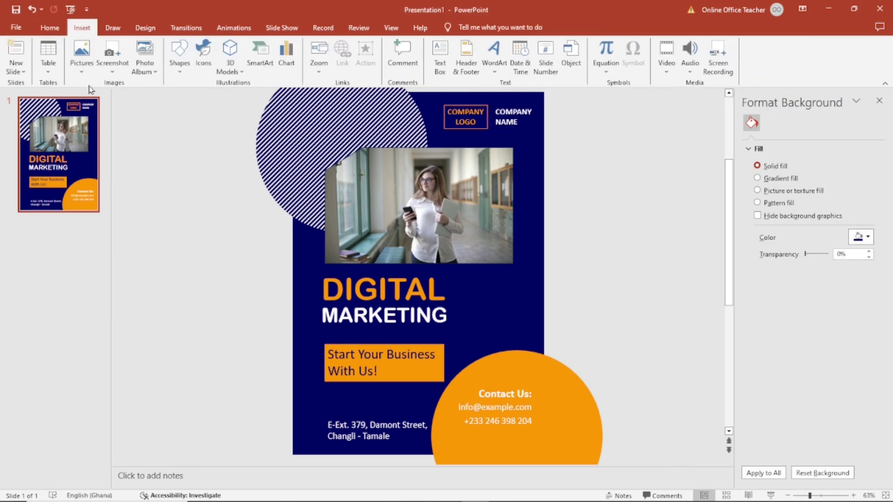
Draw a small oval on the striped circle with orange fill and orange outline
click(180, 67)
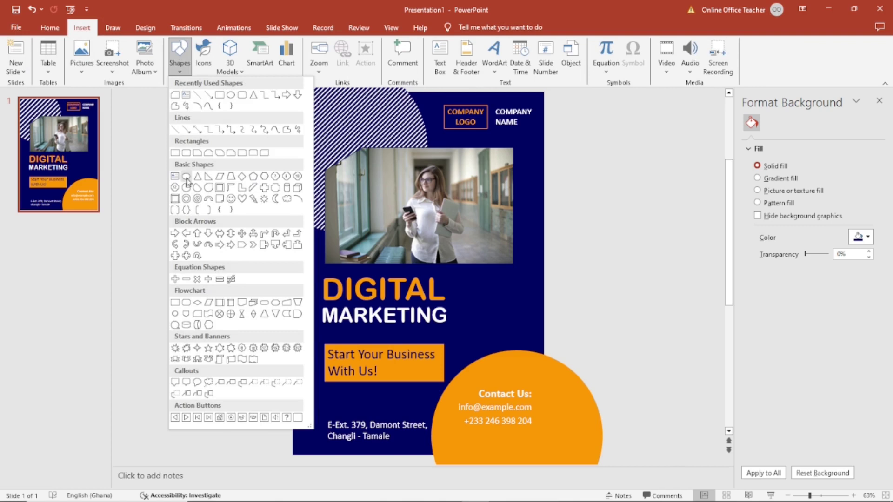
click(186, 182)
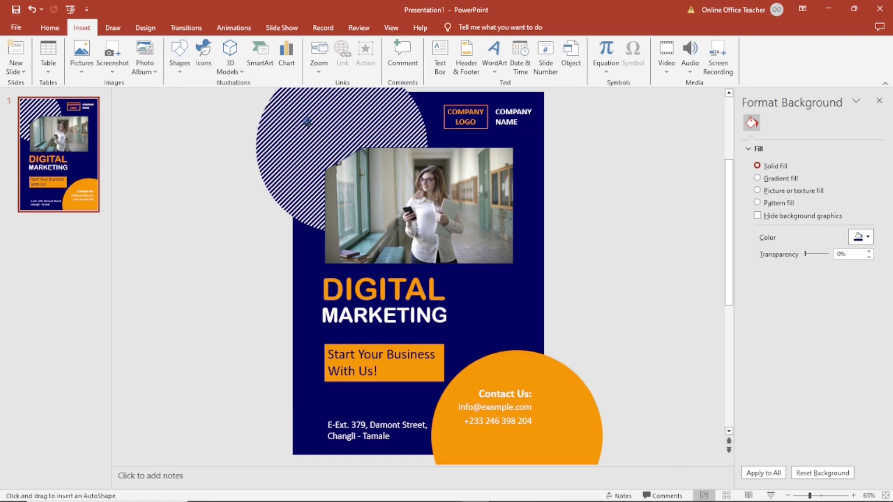
drag(307, 122, 303, 117)
click(425, 44)
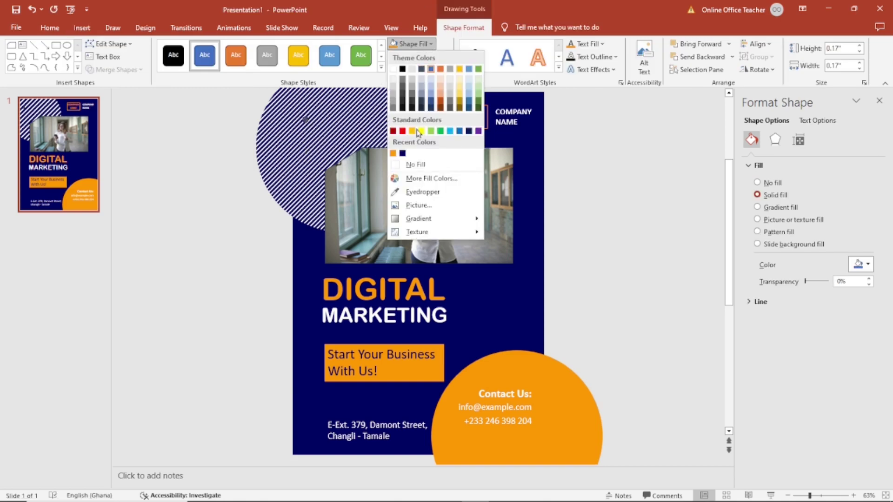
click(394, 154)
click(420, 57)
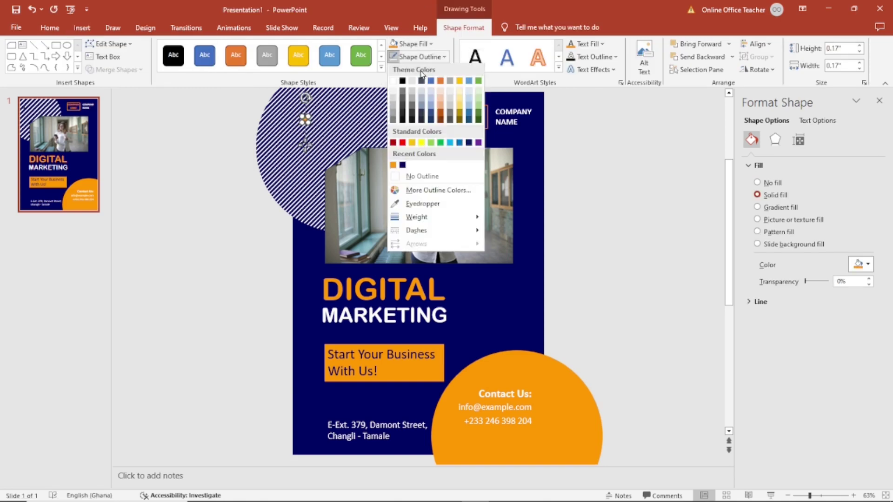
click(393, 166)
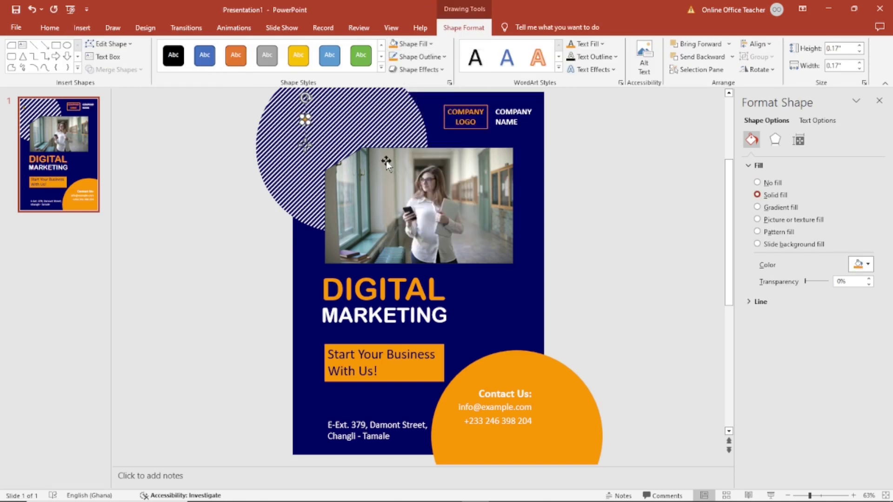
click(268, 118)
Resize the small orange dot to 0.28 inches
click(309, 128)
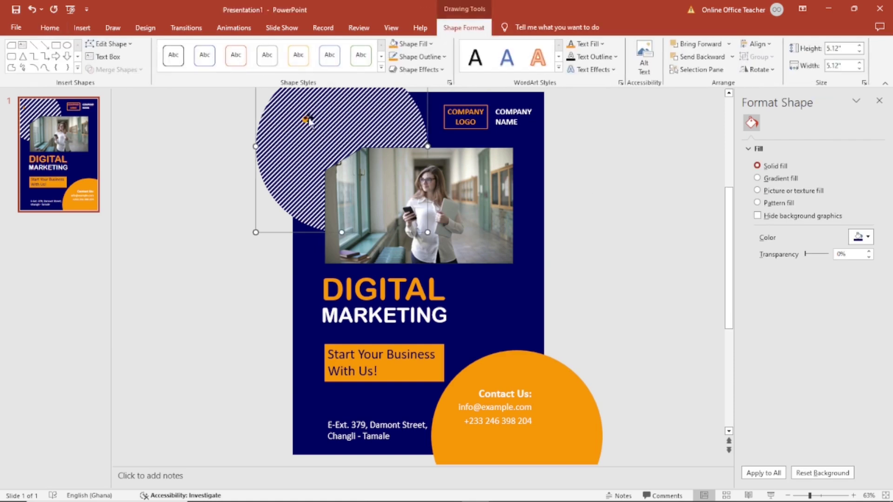
click(306, 119)
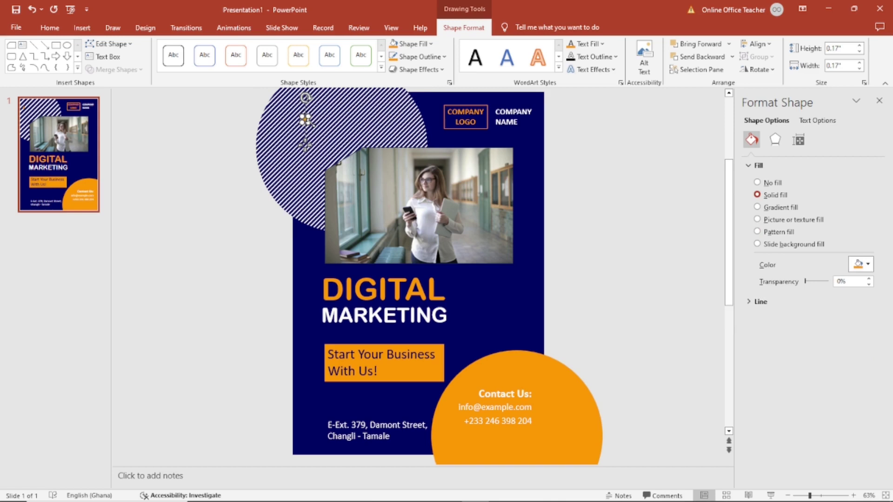
drag(309, 123, 311, 126)
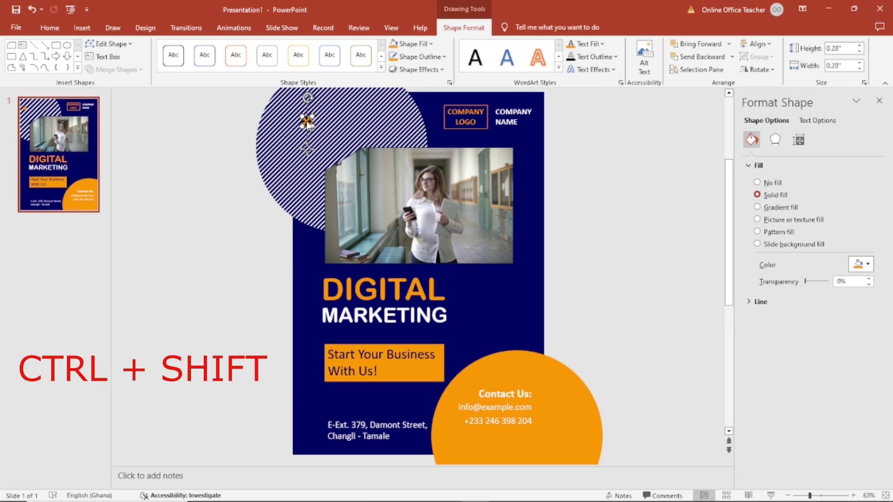
Duplicate the orange dot directly to its right, level with the original
drag(307, 123, 325, 130)
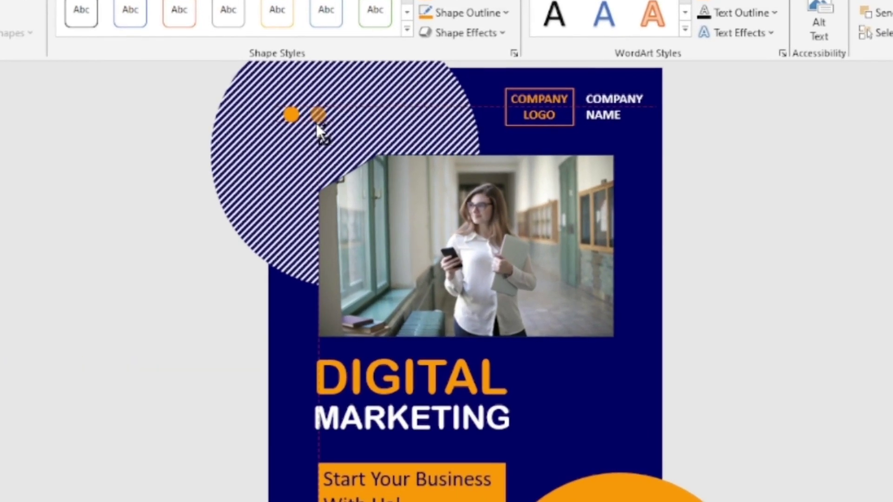
drag(316, 123, 316, 123)
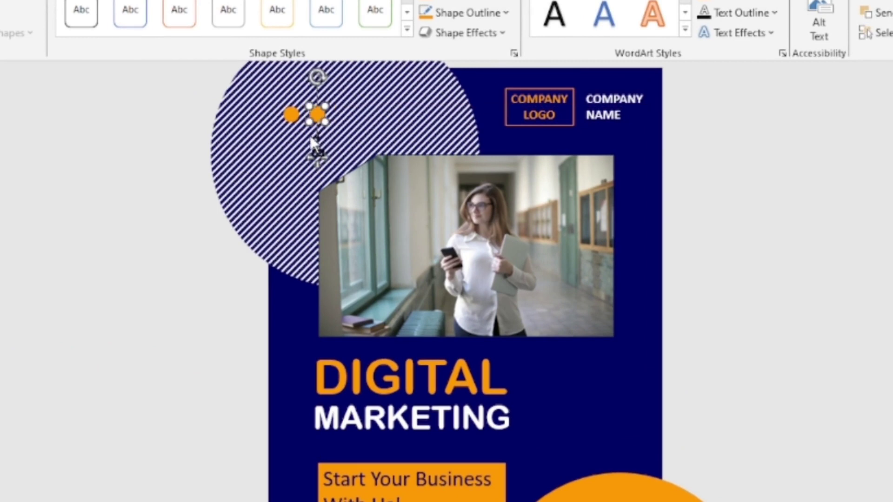
shift+click(292, 116)
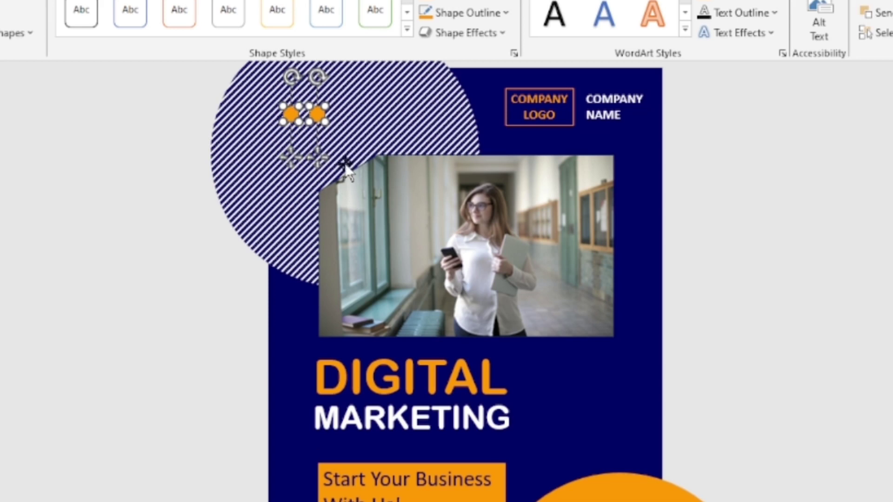
click(324, 135)
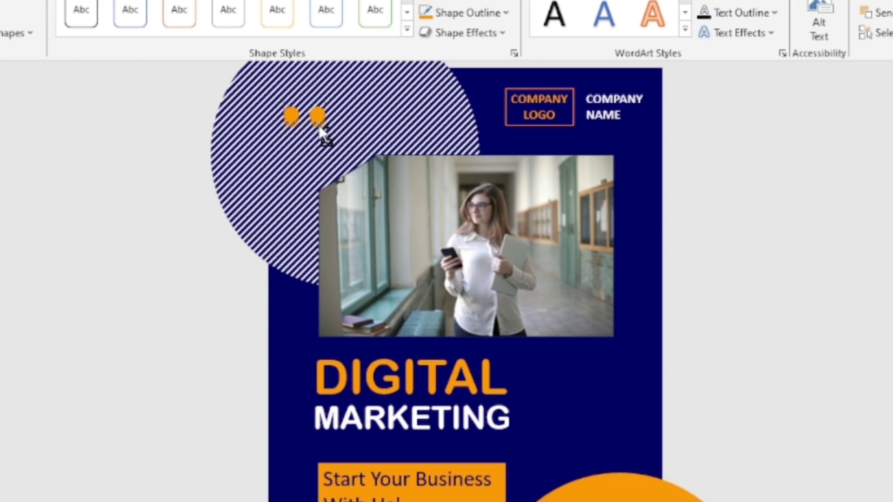
Copy the pair of dots downward into a two-column, three-row grid and select all six dots
drag(314, 141, 317, 166)
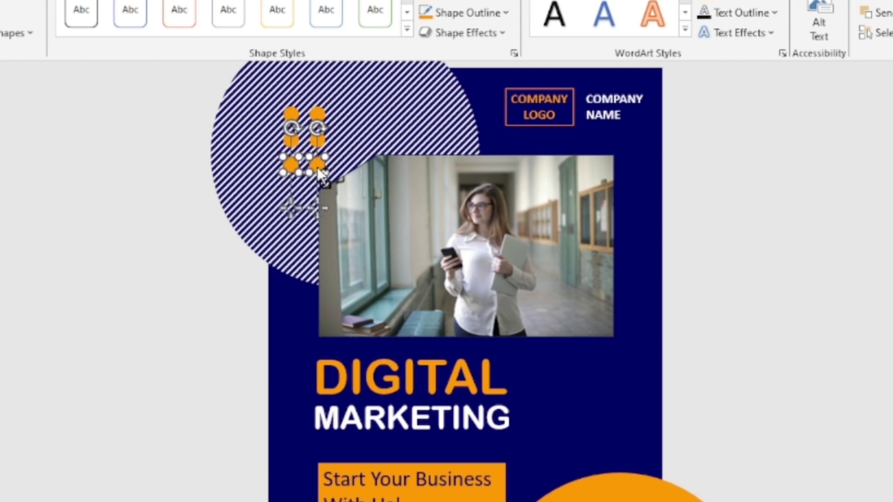
click(735, 210)
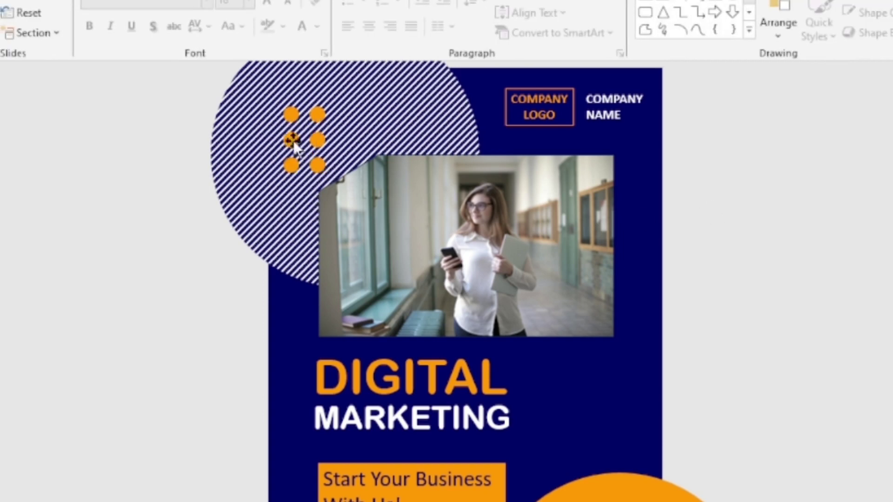
drag(155, 77, 352, 222)
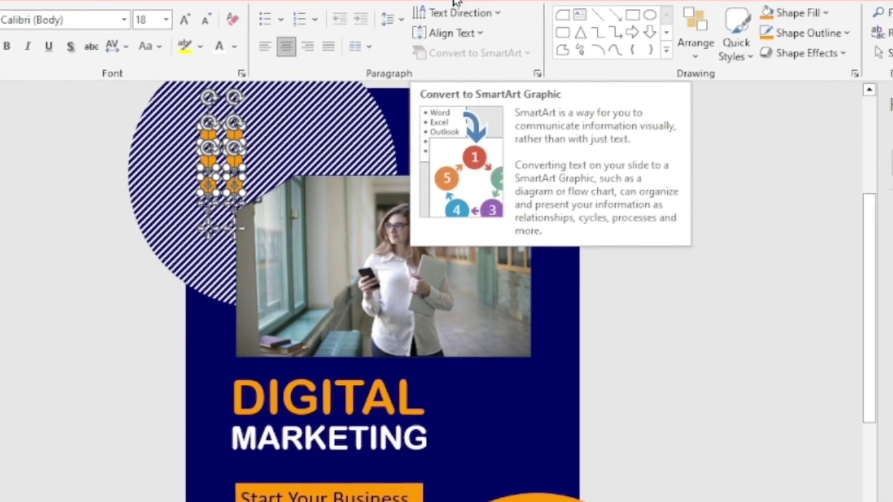
click(540, 0)
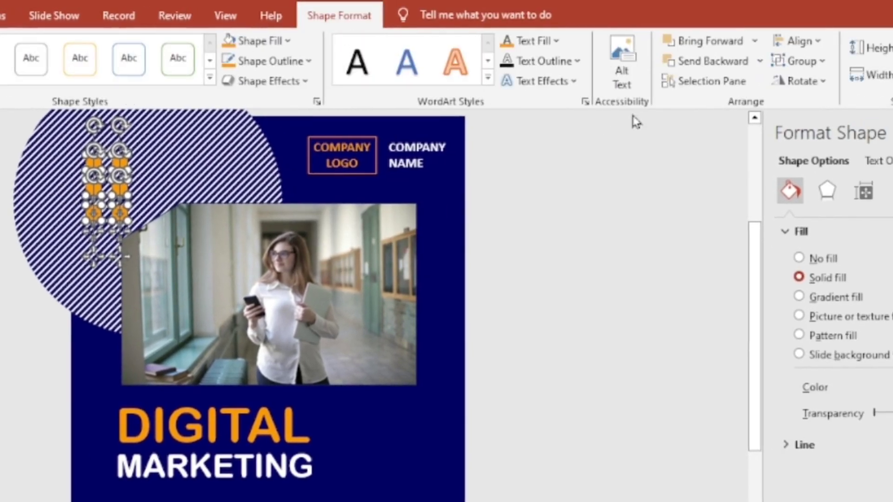
Group the six dots, then copy the group beside DIGITAL MARKETING and again further right
click(817, 60)
click(816, 85)
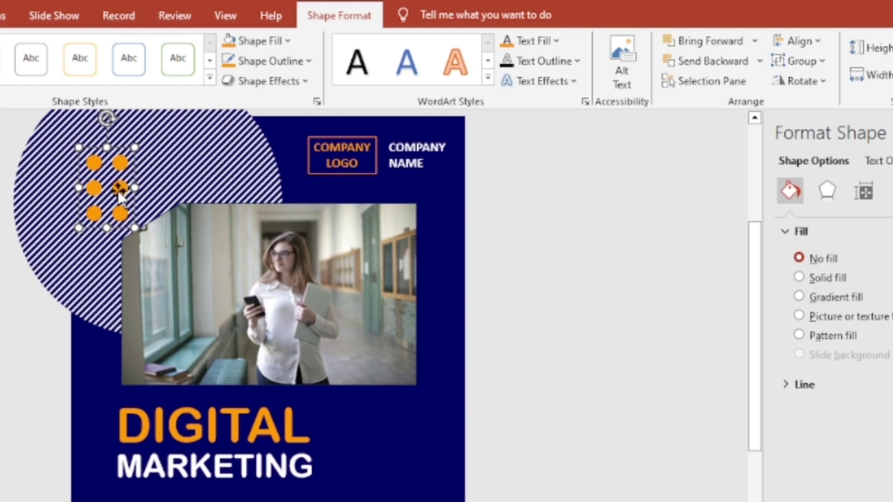
drag(120, 196, 373, 442)
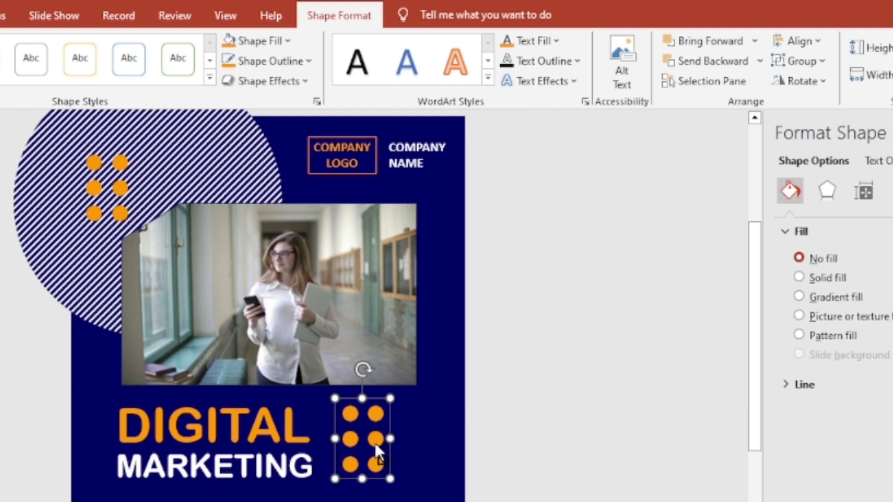
drag(376, 446, 428, 441)
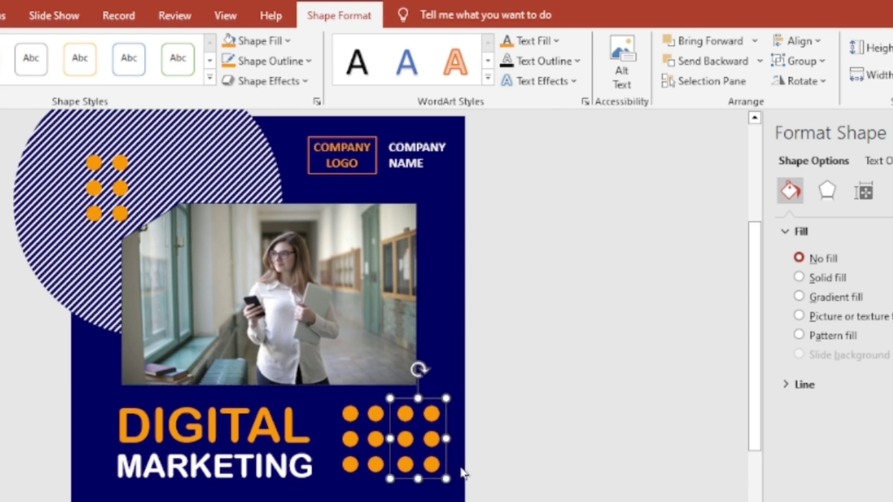
click(611, 423)
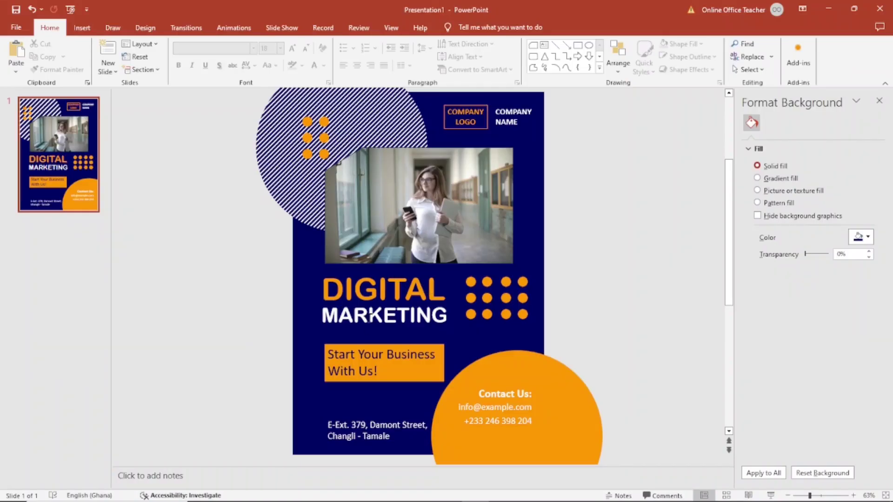